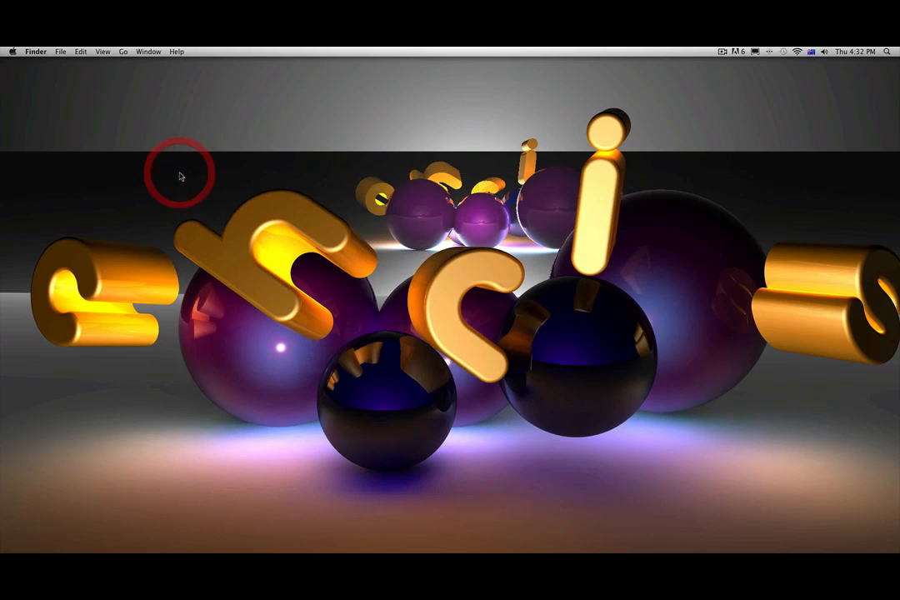
Launch CINEMA 4D from the desktop with a new, empty scene
mouse_move(475, 546)
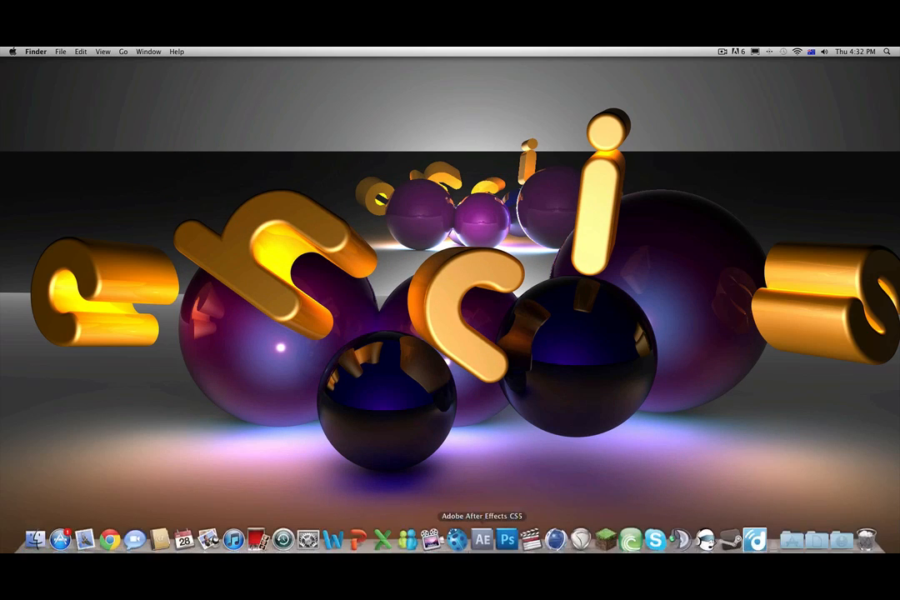
click(554, 534)
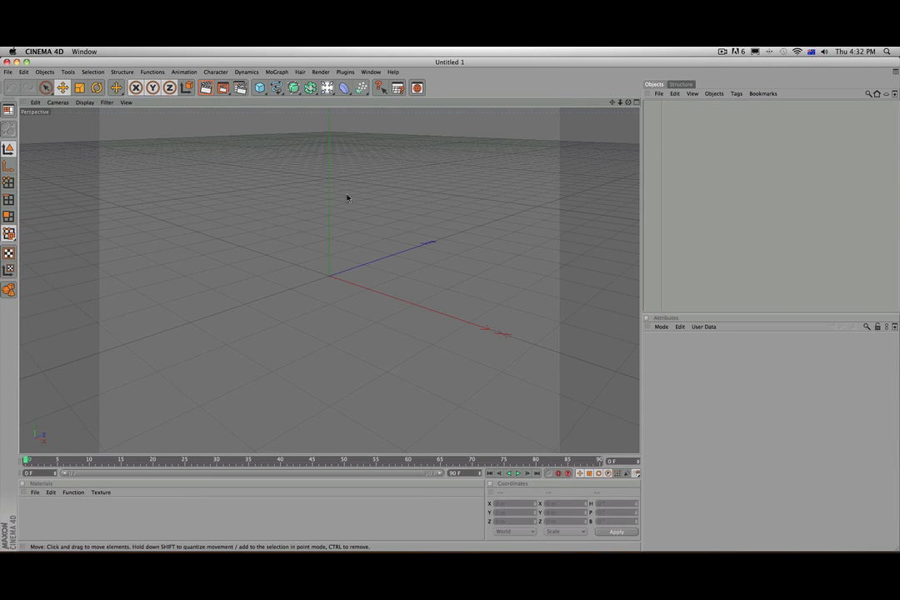
alt+drag(371, 233, 336, 103)
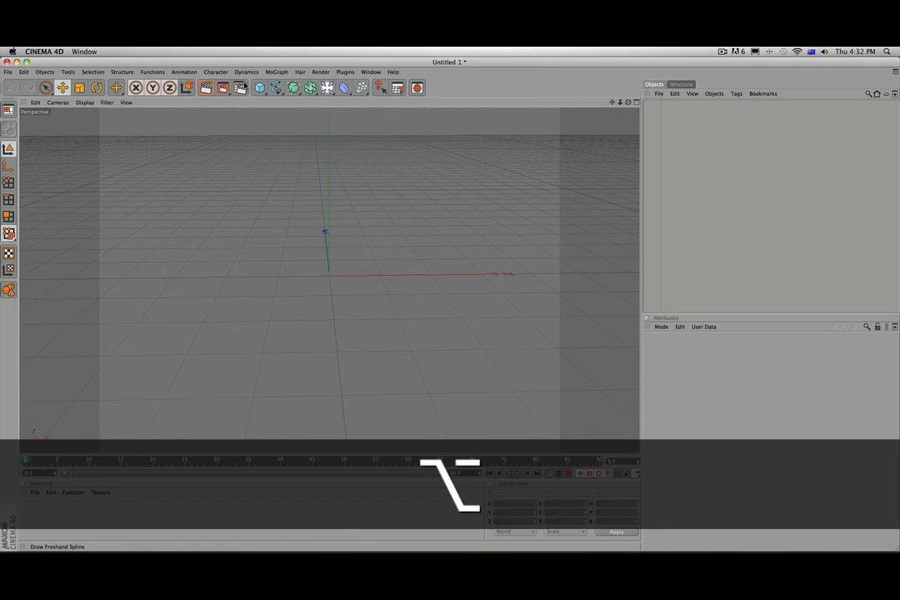
Set the render output size to 1920 x 1080 pixels and its resolution to 100 pixels per inch
click(223, 87)
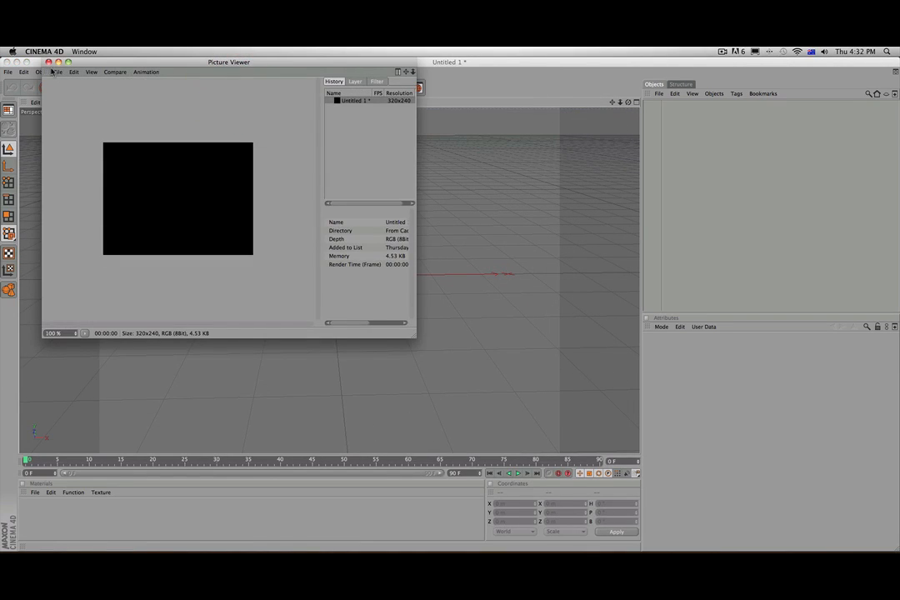
click(48, 62)
click(203, 84)
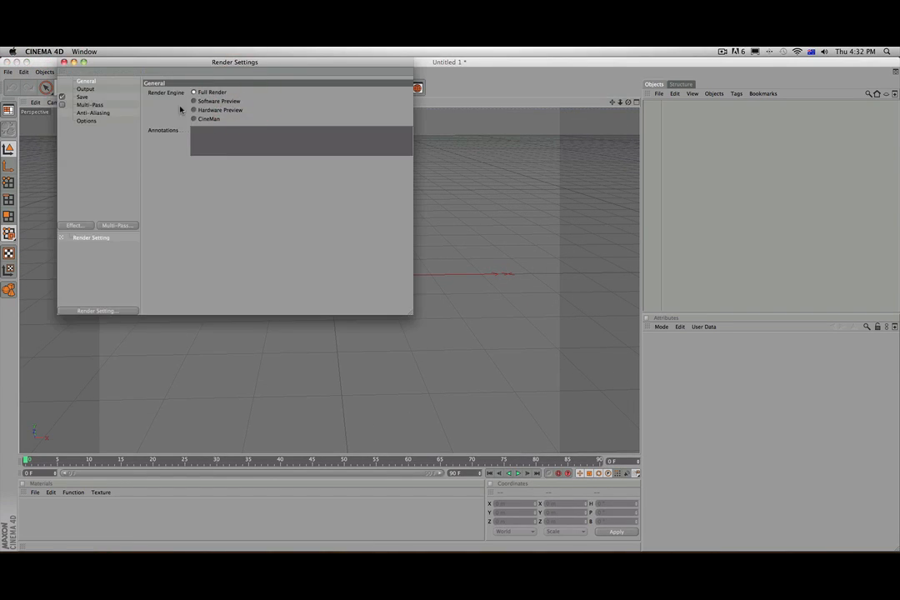
click(85, 90)
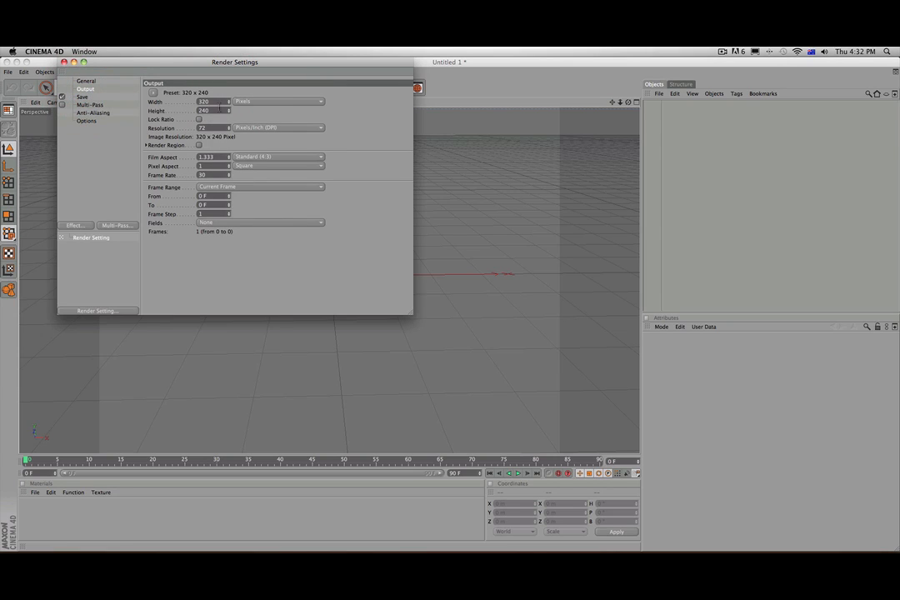
text(1)
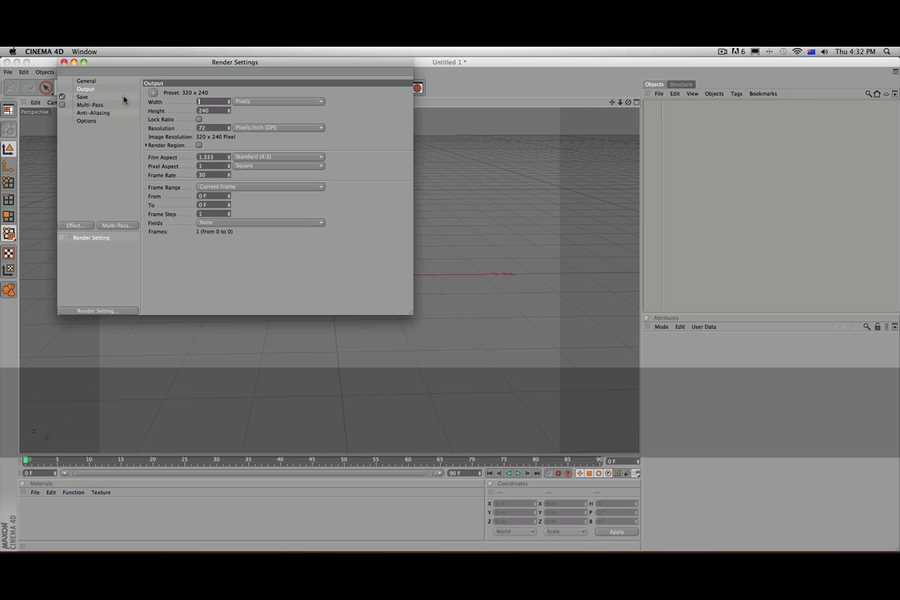
text(01920)
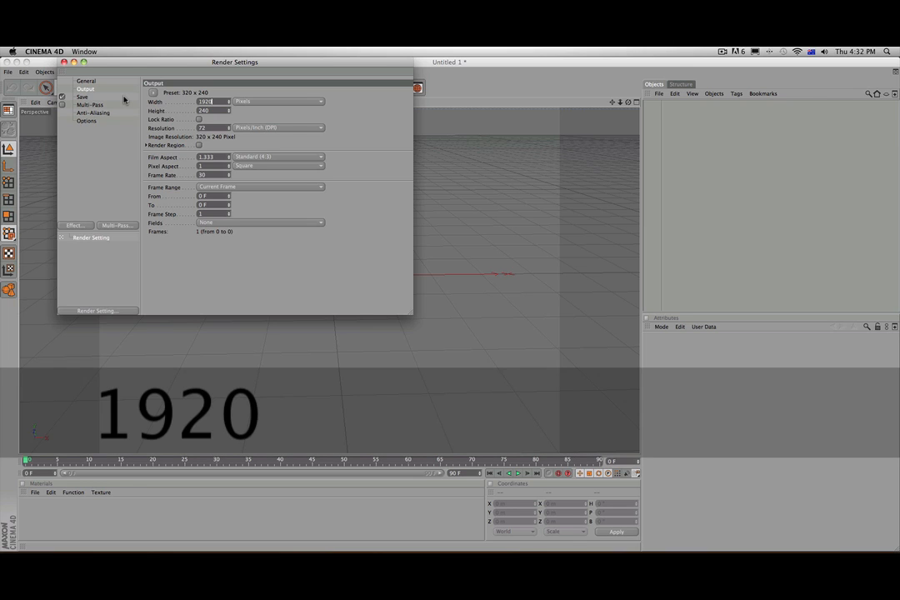
key(Tab)
text(1)
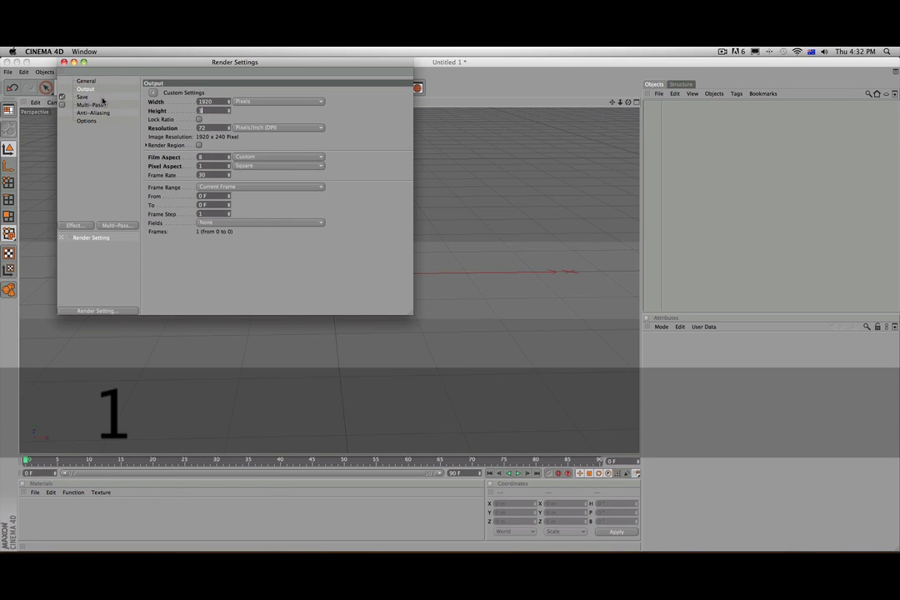
text(080)
click(268, 110)
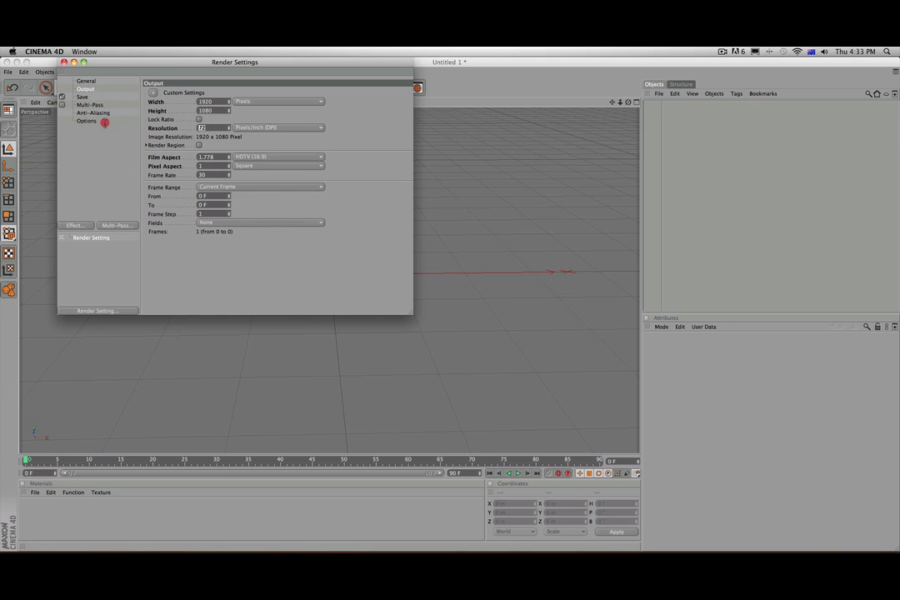
text(100)
Set the render's save file to "tut 1" in the graphicsreplay folder
click(89, 98)
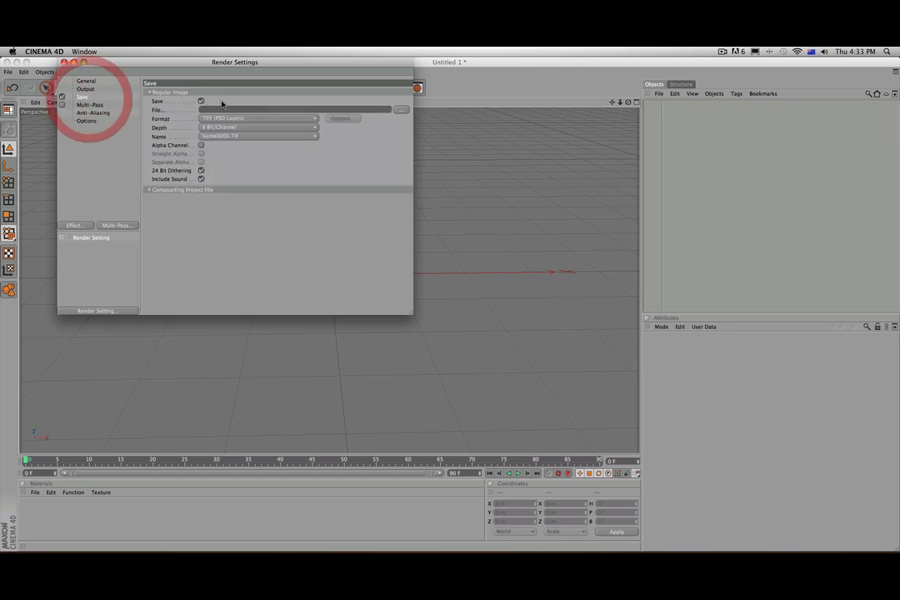
click(405, 110)
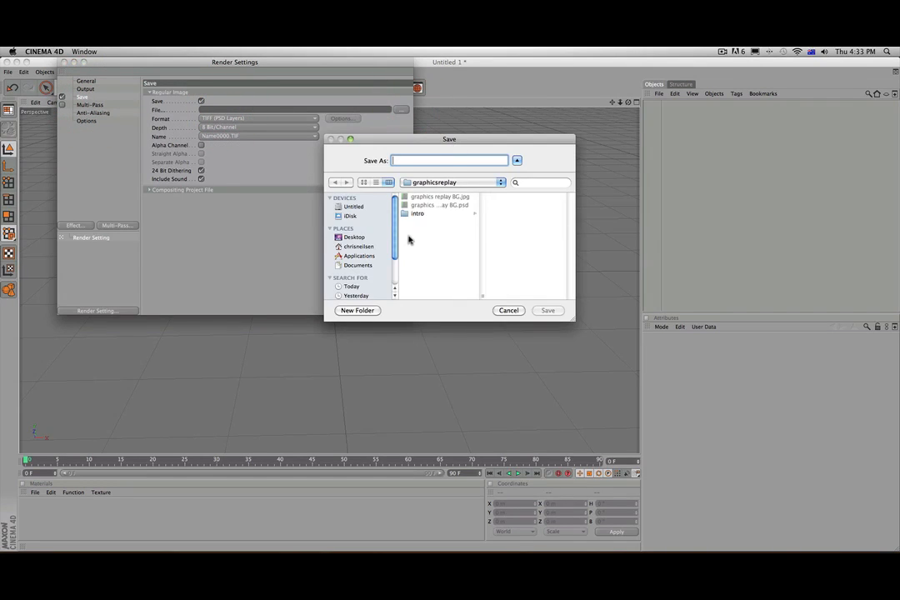
click(427, 244)
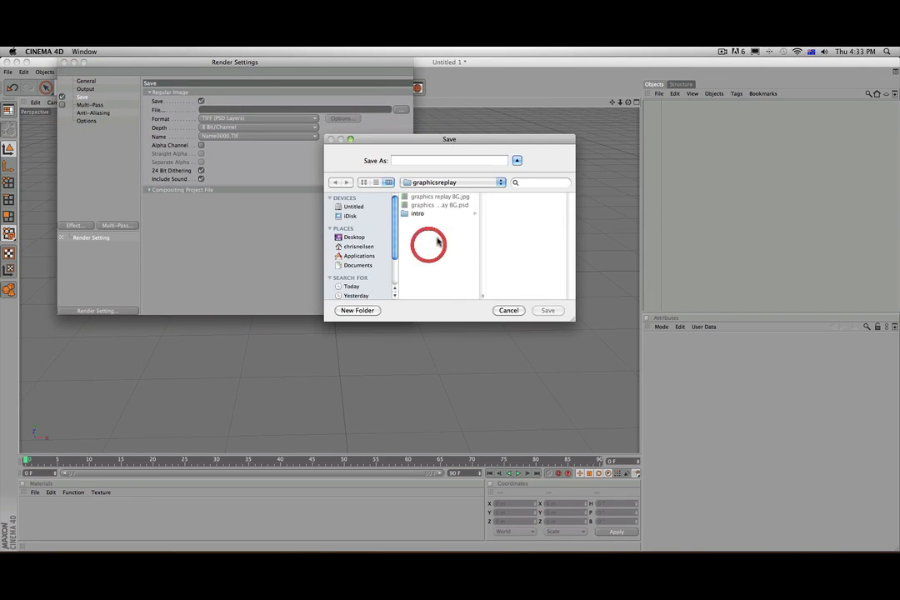
click(398, 163)
text(tut 1)
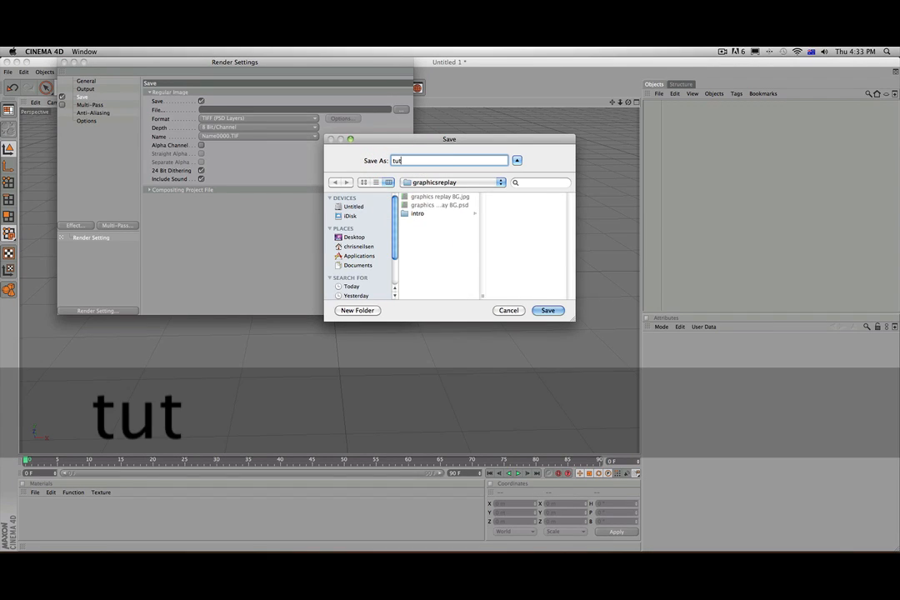
click(444, 251)
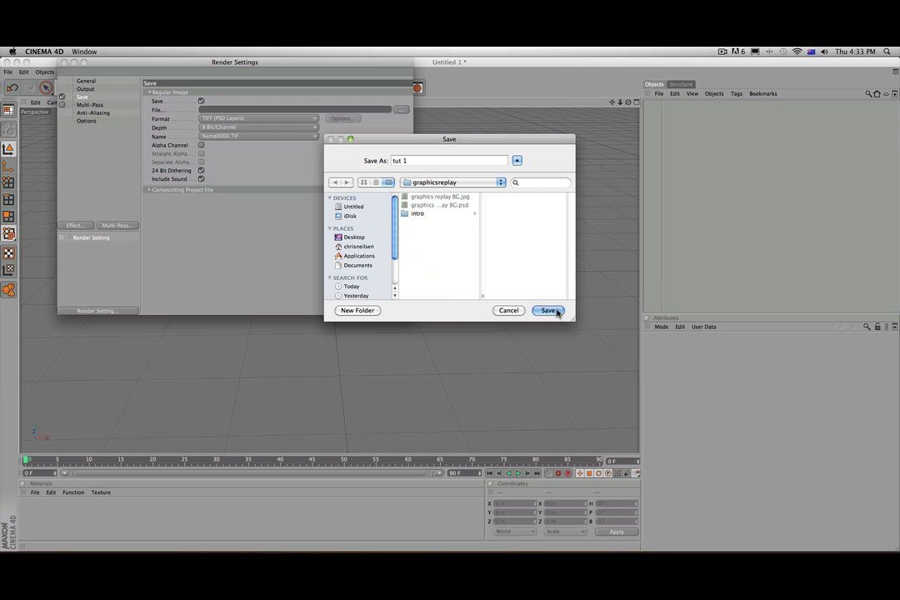
click(549, 310)
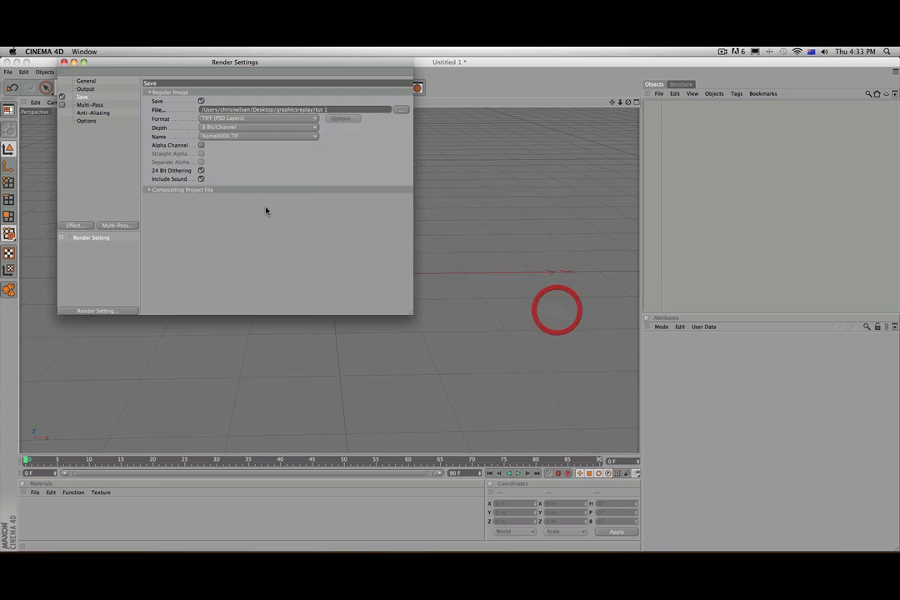
Set the render's saved image format to Photoshop (PSD), dismissing the online updater, and close the render settings
click(230, 121)
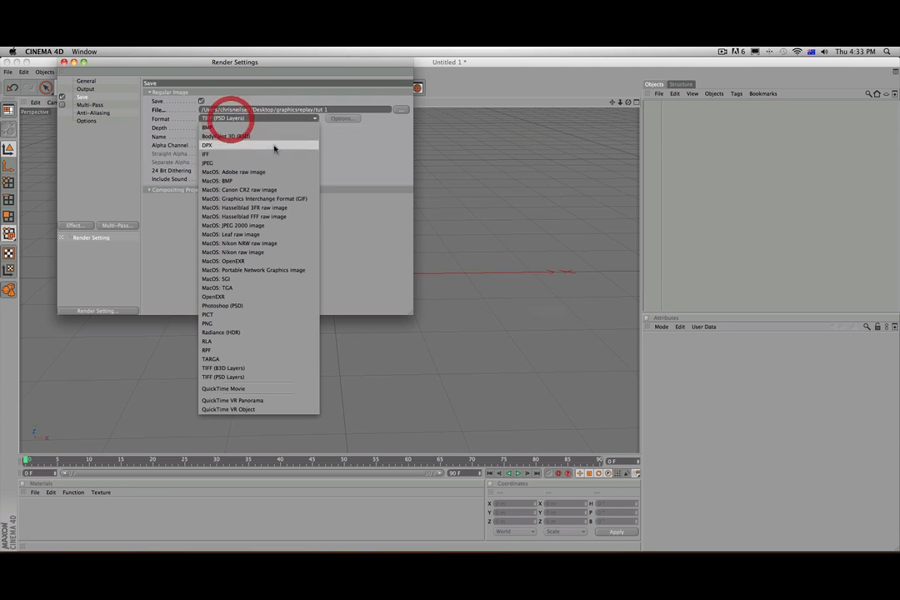
click(261, 306)
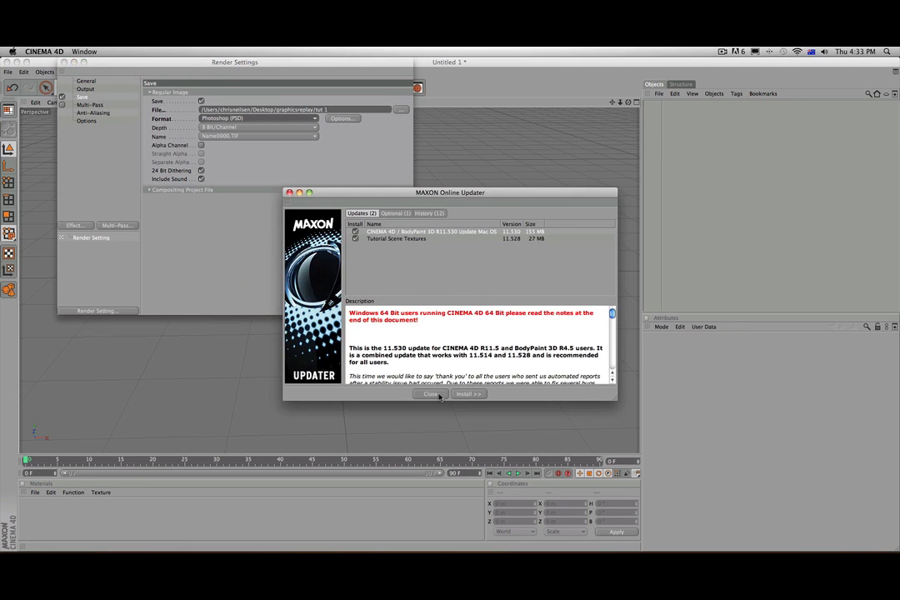
click(438, 395)
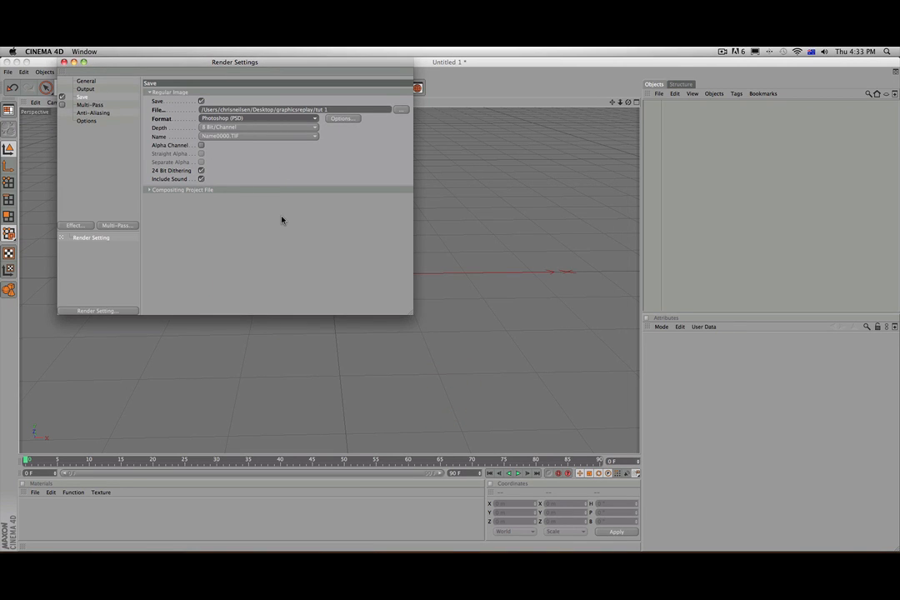
click(249, 136)
click(369, 166)
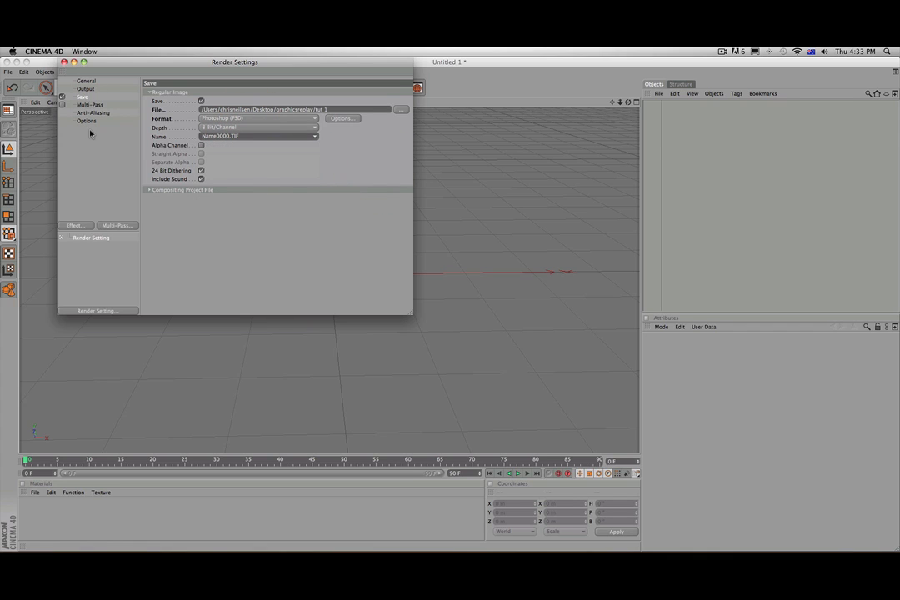
click(82, 231)
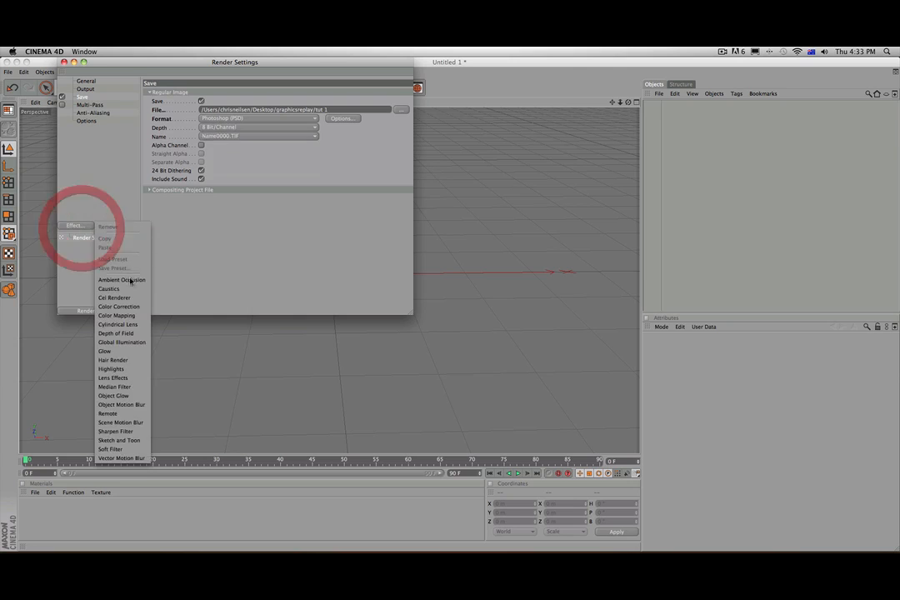
click(238, 284)
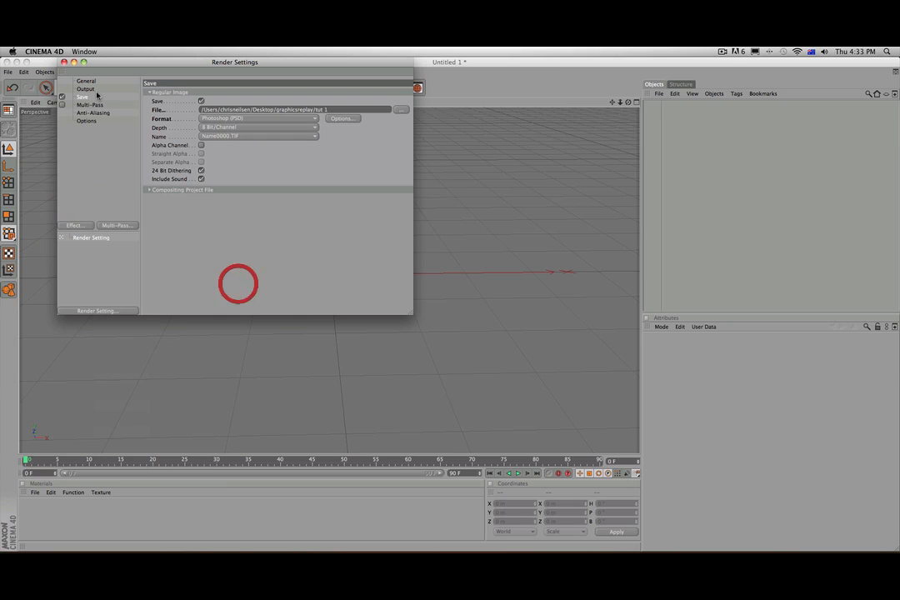
click(65, 61)
Add a floor object and a sphere, raising the sphere above the floor to about 263 m in Y
click(244, 307)
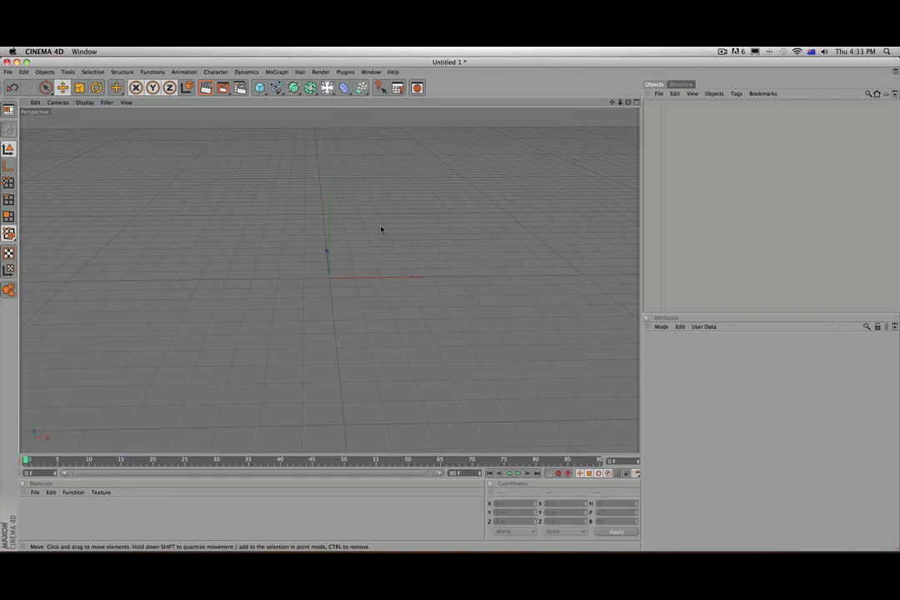
drag(327, 88, 410, 166)
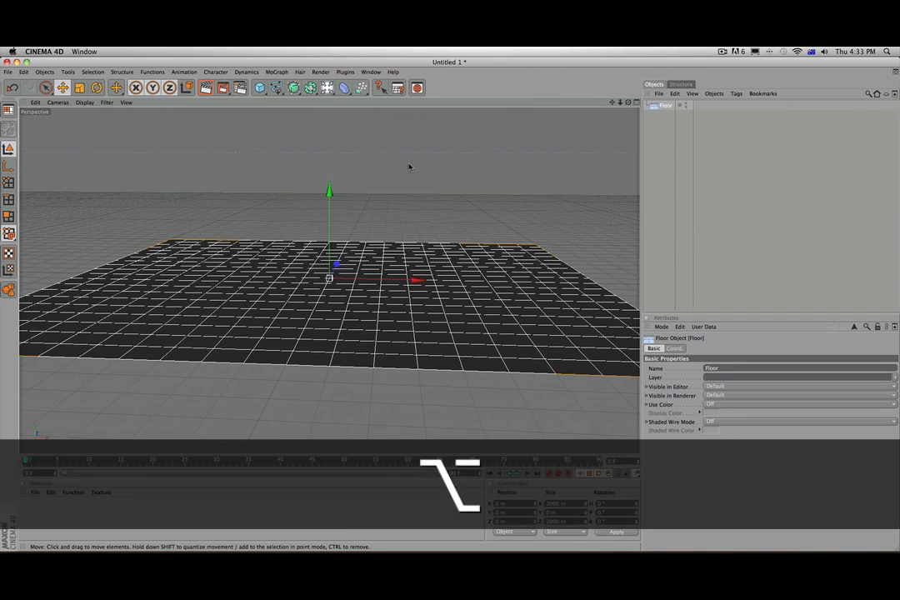
drag(260, 88, 334, 102)
drag(329, 220, 329, 164)
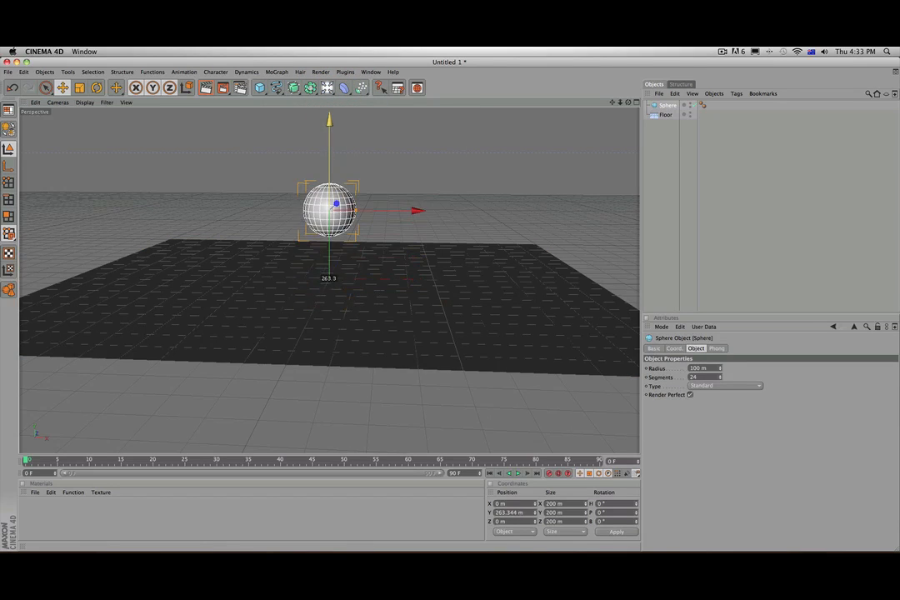
Duplicate the sphere in the object list to make six copies, Sphere.1 to Sphere.6
click(663, 141)
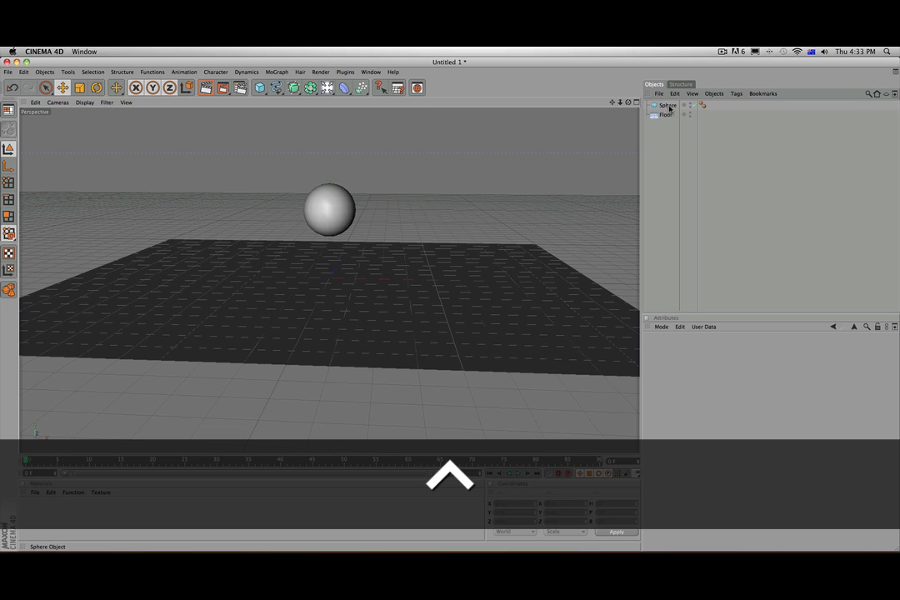
click(667, 106)
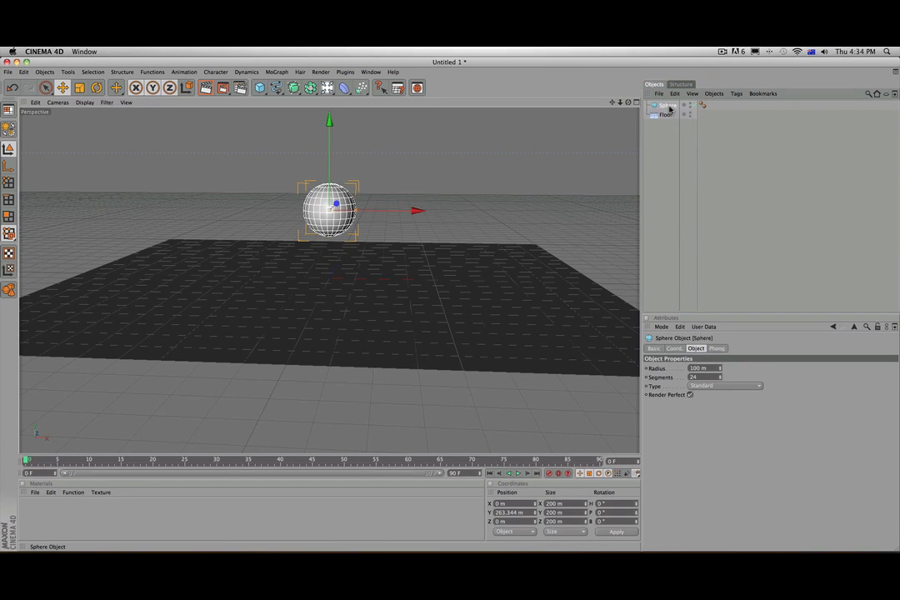
right_click(669, 108)
click(656, 134)
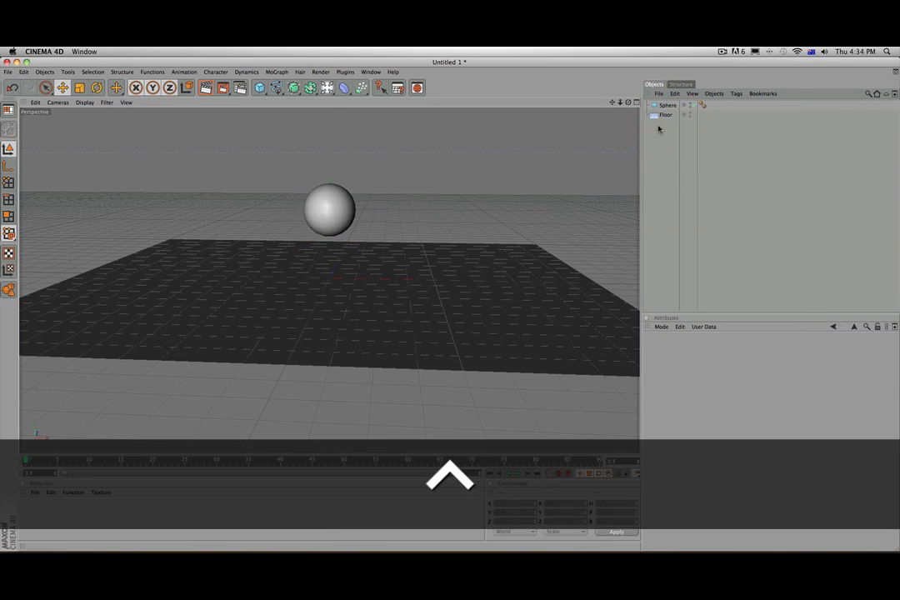
ctrl+drag(666, 126, 654, 170)
click(671, 223)
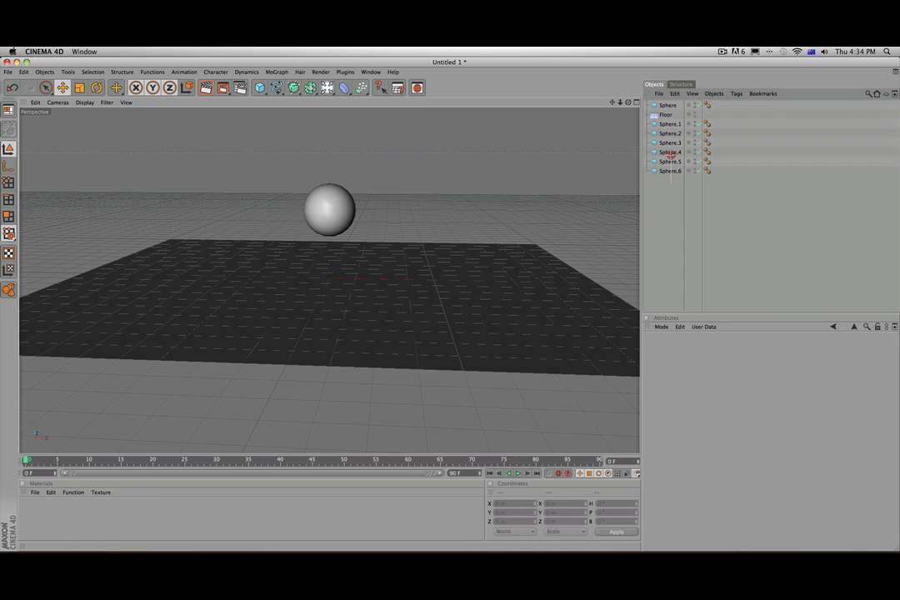
Delete the surplus copies Sphere.5 and Sphere.6, and place the original Sphere below Floor in the object list
drag(671, 162, 671, 162)
key(Delete)
click(663, 177)
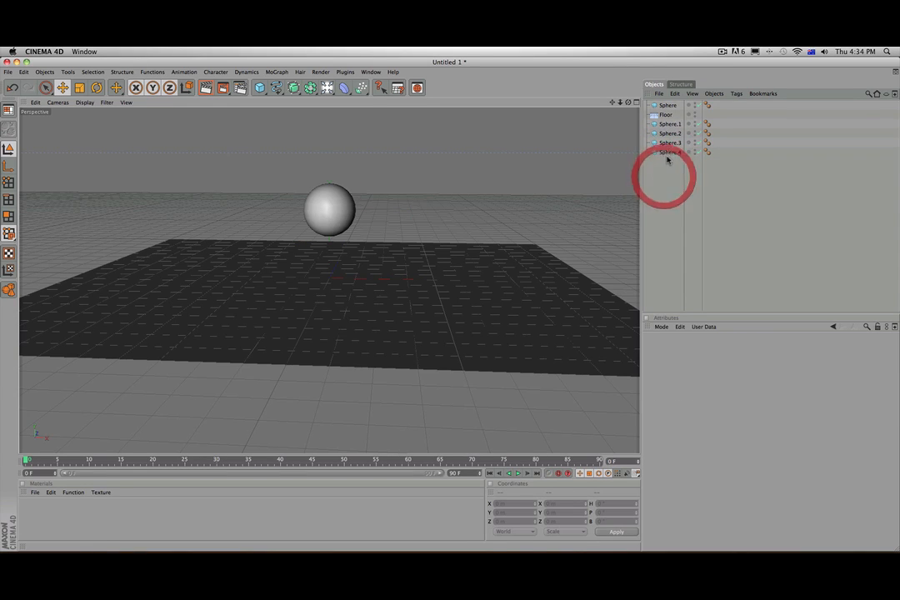
ctrl+drag(670, 107, 650, 117)
click(663, 215)
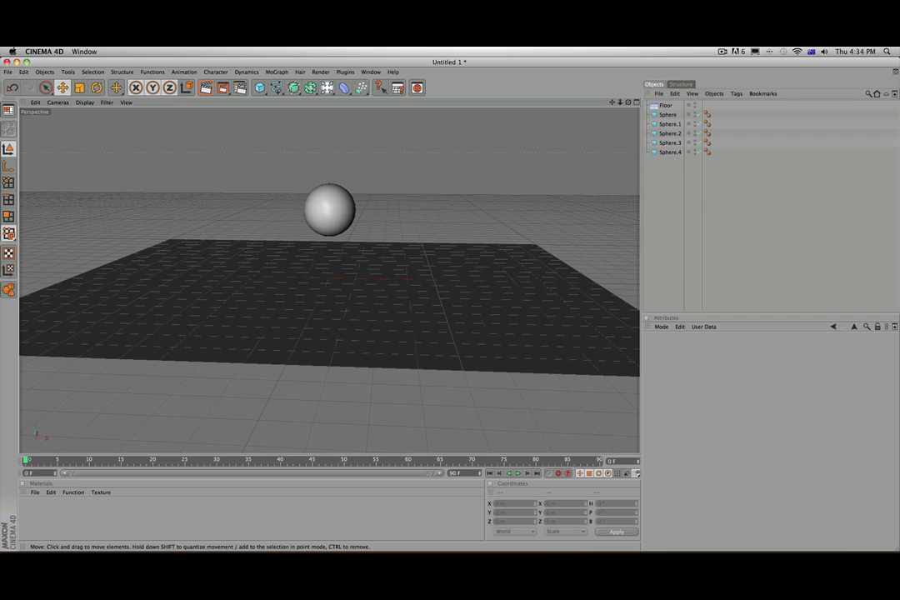
Spread two overlapping spheres along the X axis, moving Sphere to about 400 m and Sphere.1 to about -335 m
click(343, 208)
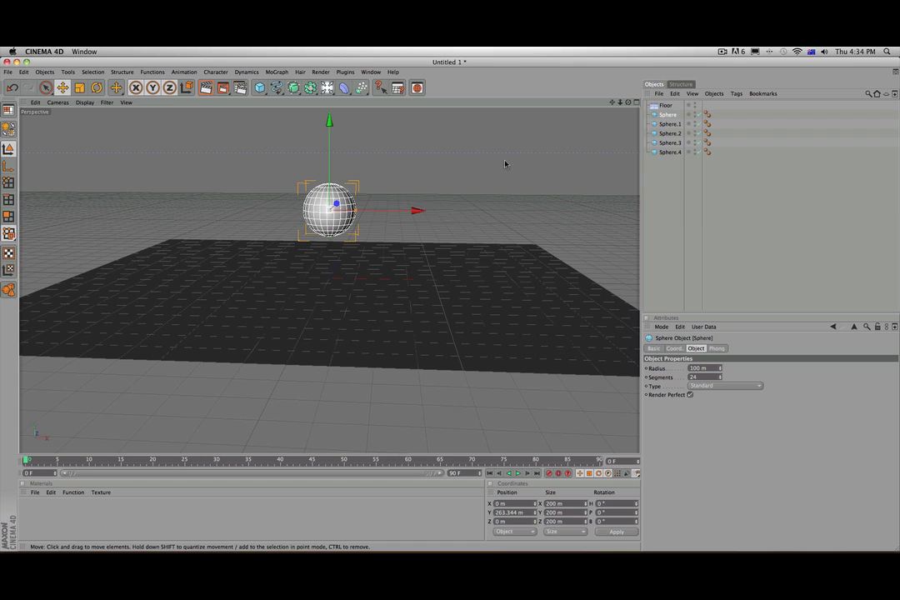
drag(414, 210, 517, 212)
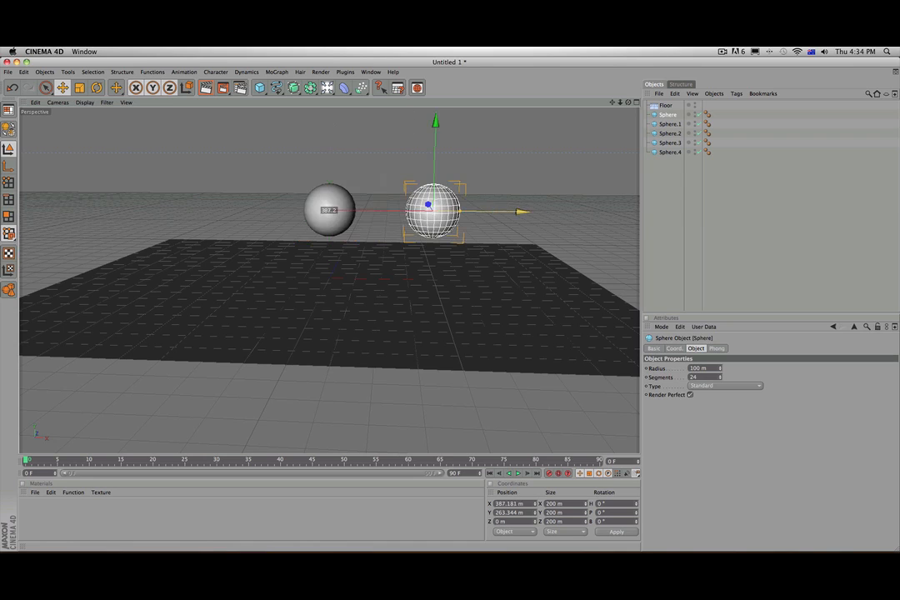
drag(324, 217, 335, 220)
click(707, 198)
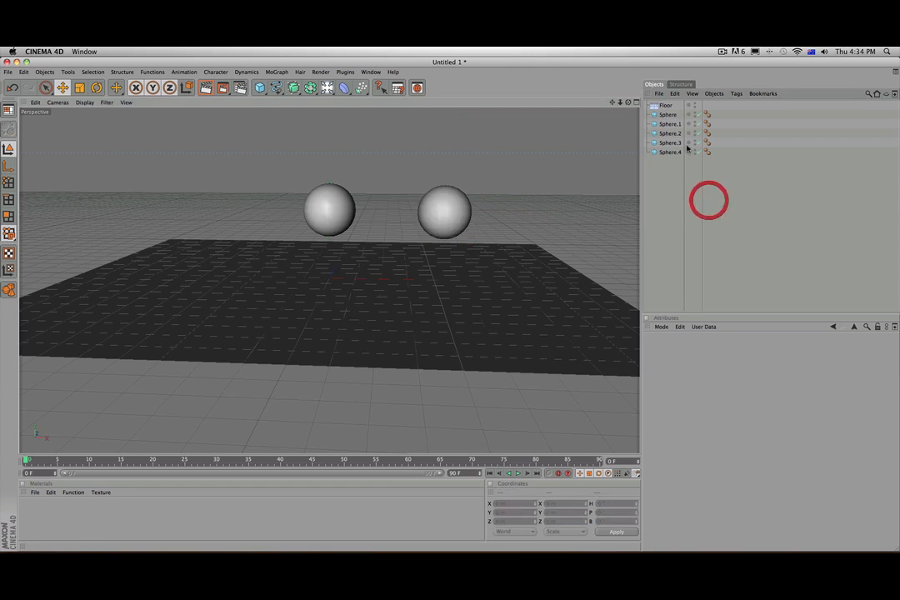
click(670, 125)
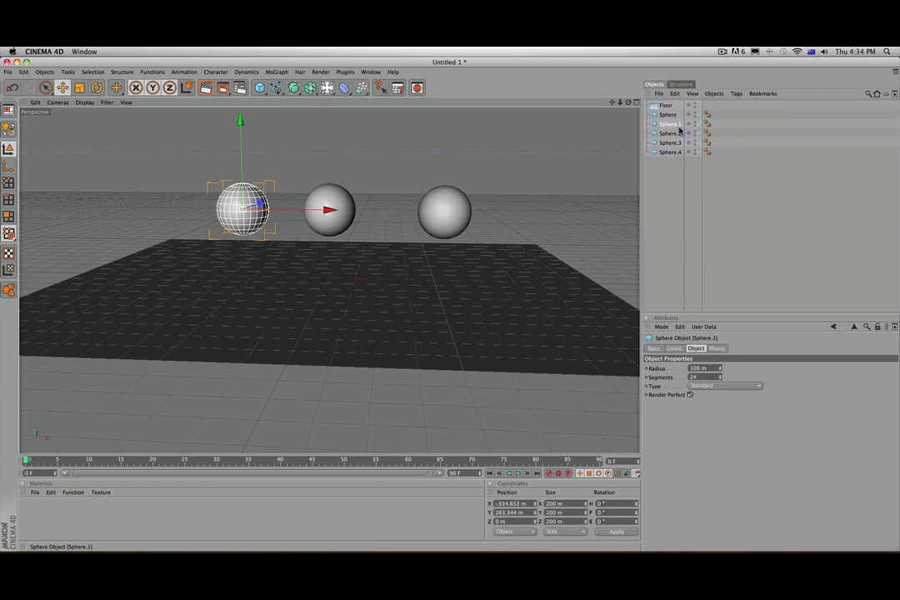
Spread the remaining spheres along X, moving Sphere.2 to about 261 m, Sphere.3 beside Sphere.1, and Sphere.4 to about 66 m
click(671, 134)
drag(379, 215, 448, 215)
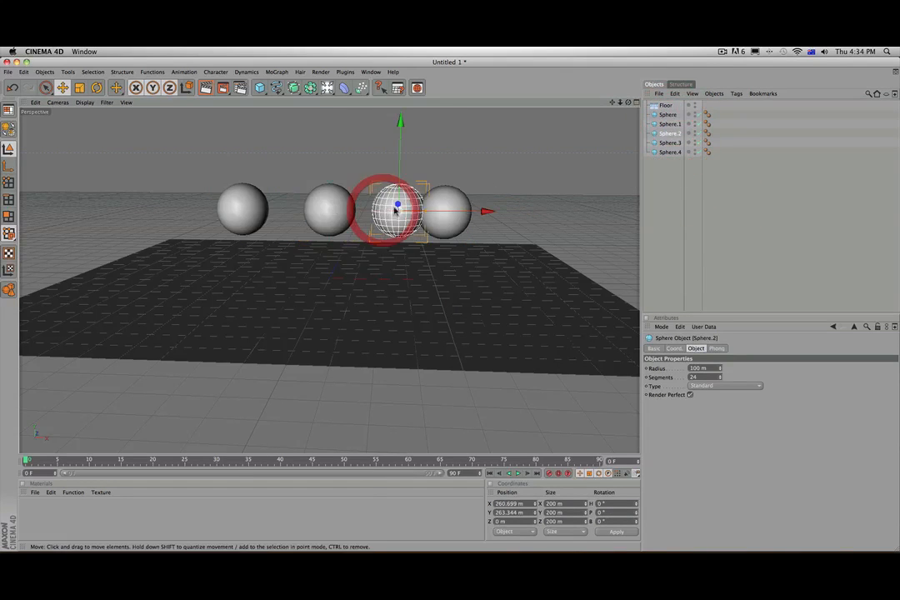
click(670, 143)
drag(375, 204, 376, 177)
click(660, 154)
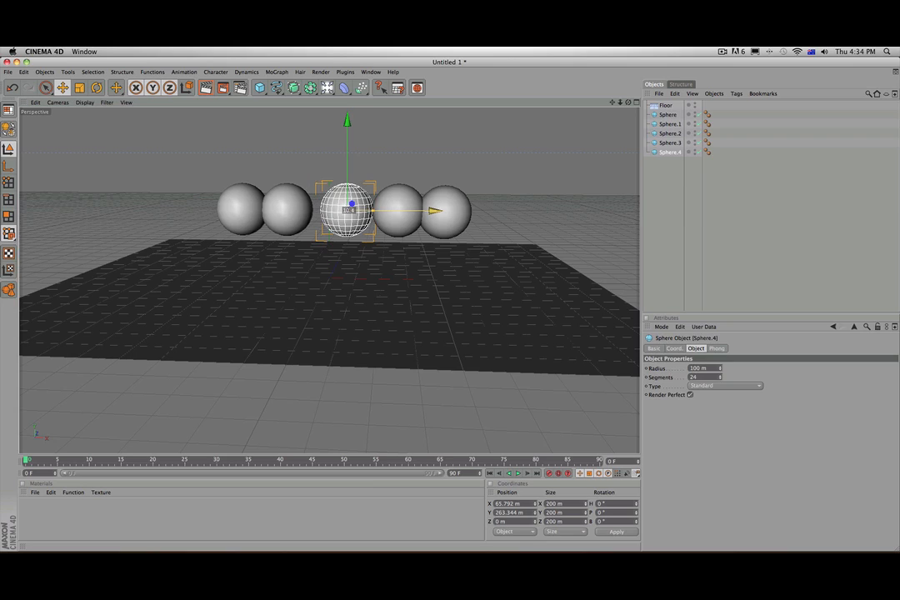
click(660, 217)
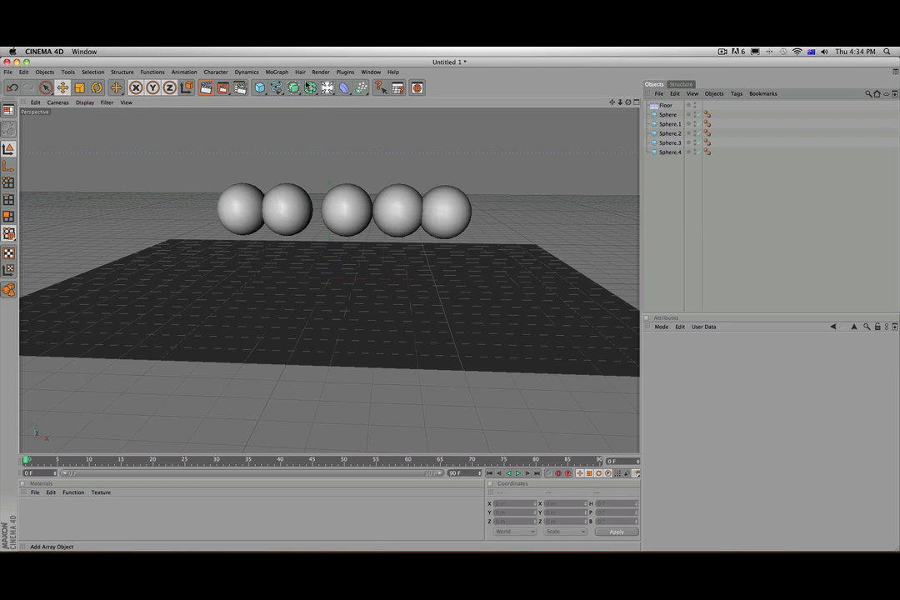
Add a MoGraph Text Object and replace its default text with "tut 1"
click(274, 73)
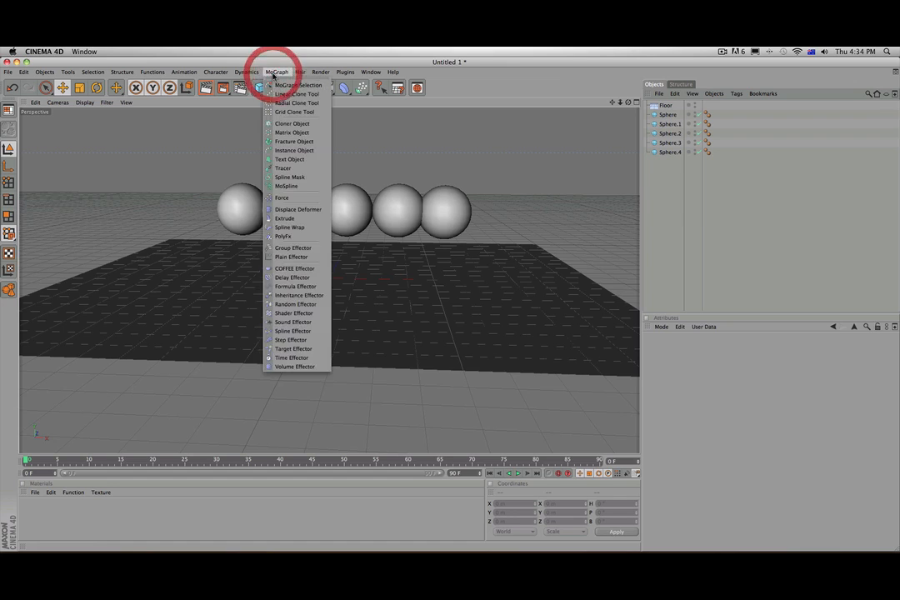
click(291, 159)
drag(715, 398, 605, 362)
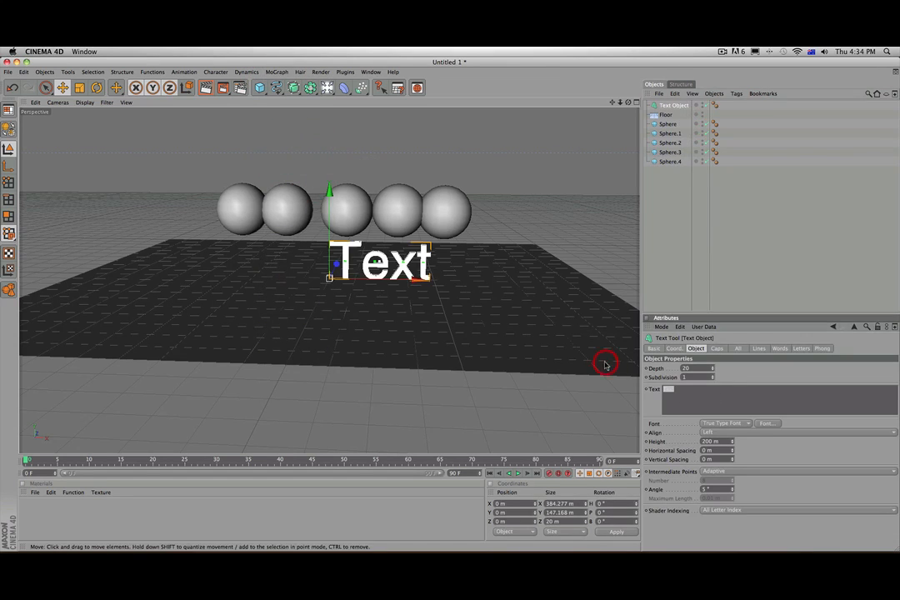
key(BackSpace)
text(tut 1)
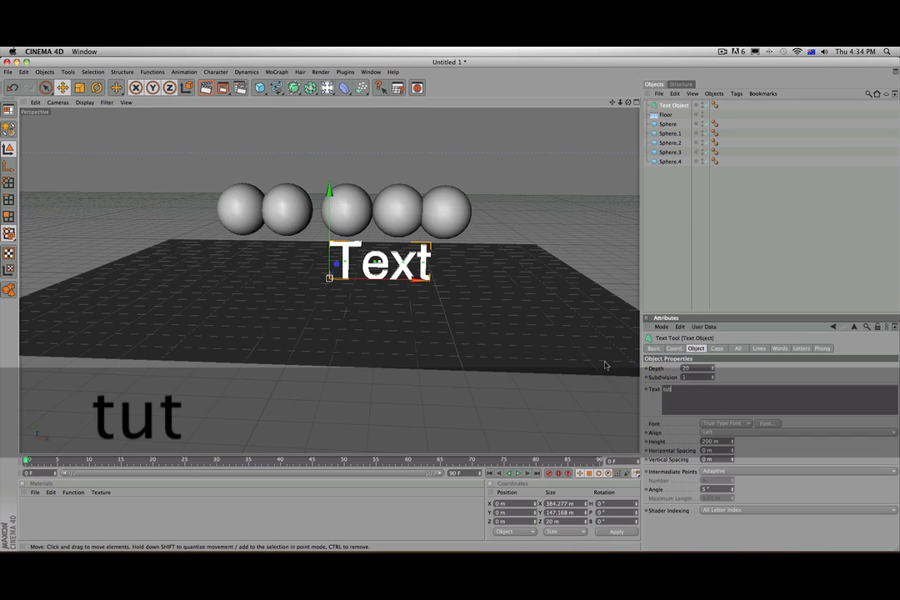
click(744, 381)
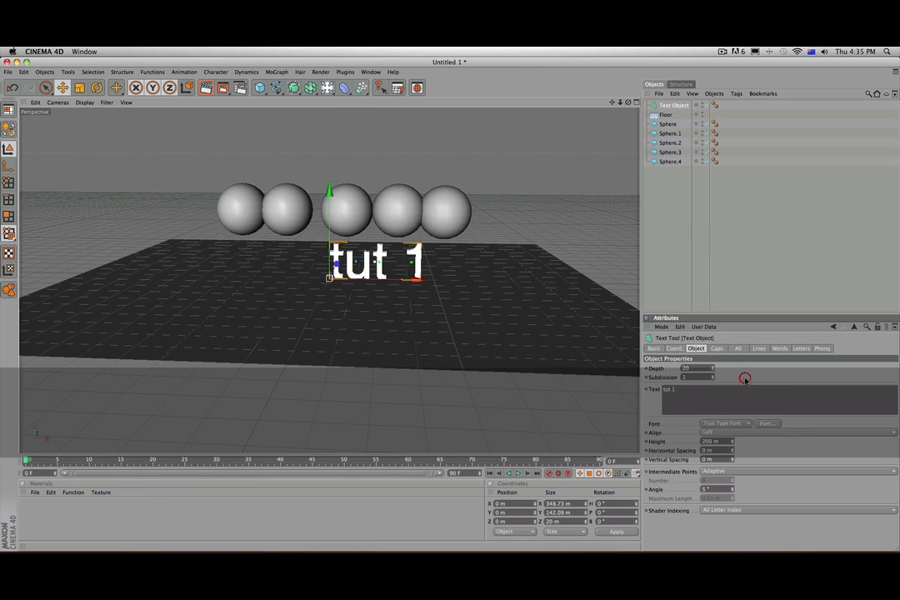
Set the text's font to Impact and raise the Text Object above the spheres to about 450 m in Y
click(766, 423)
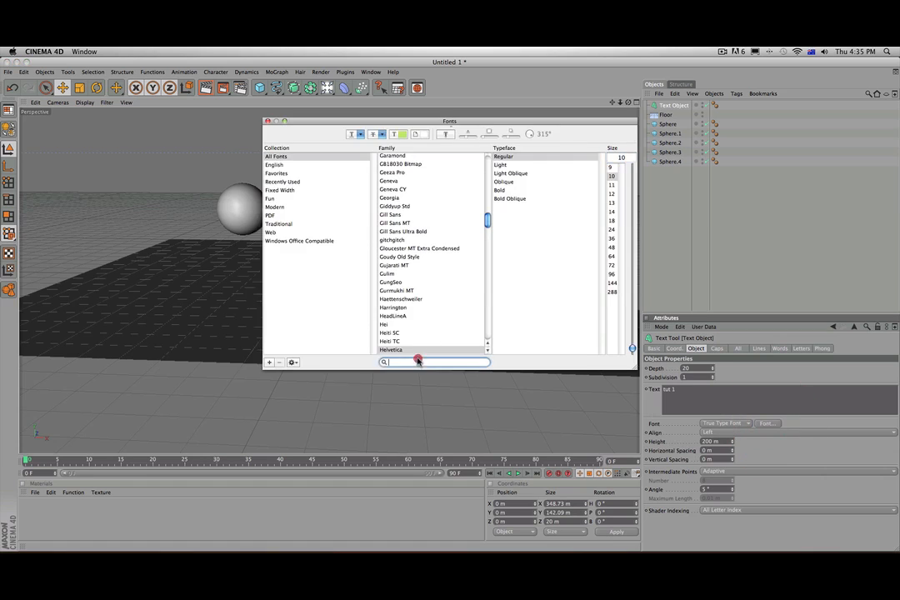
click(417, 362)
click(406, 363)
text(impact)
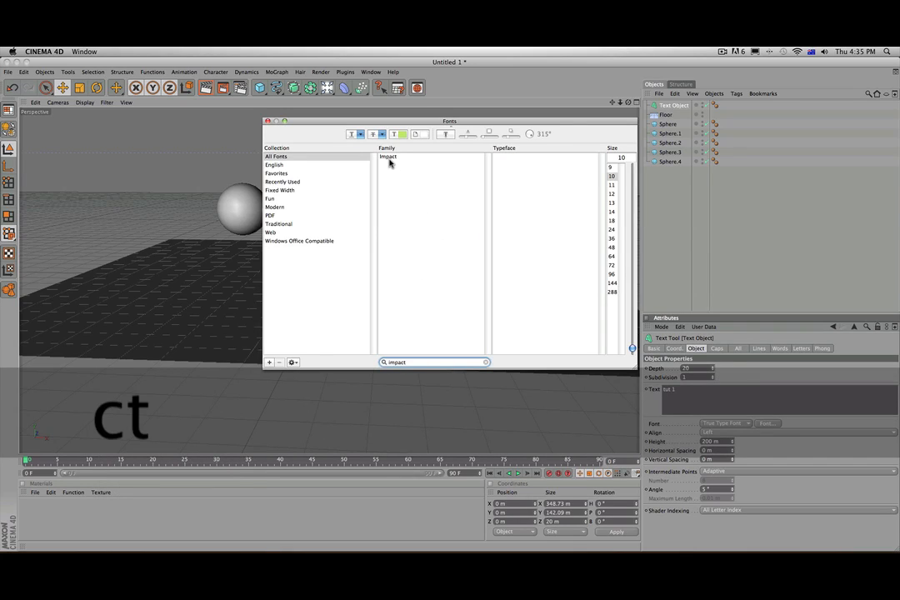
click(387, 158)
click(267, 122)
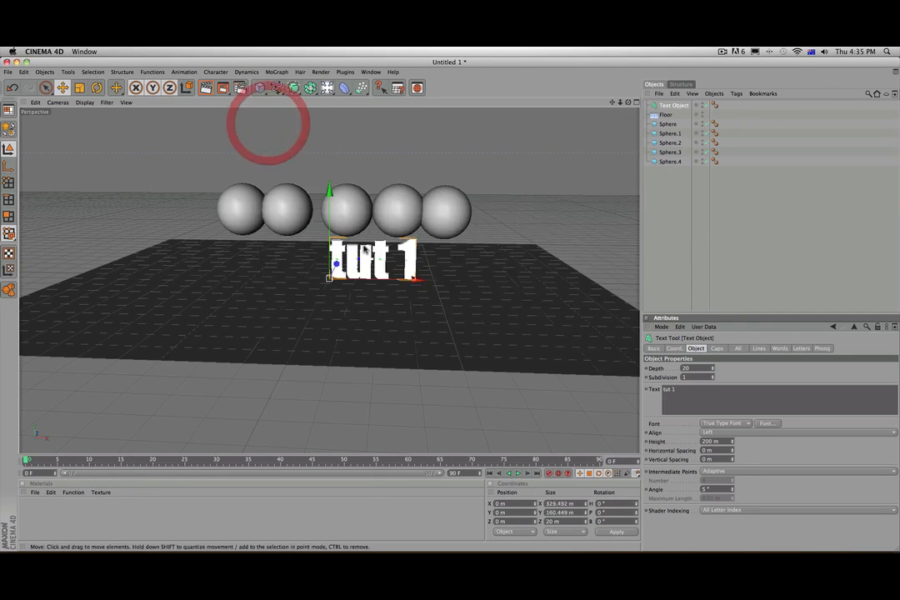
drag(330, 191, 330, 72)
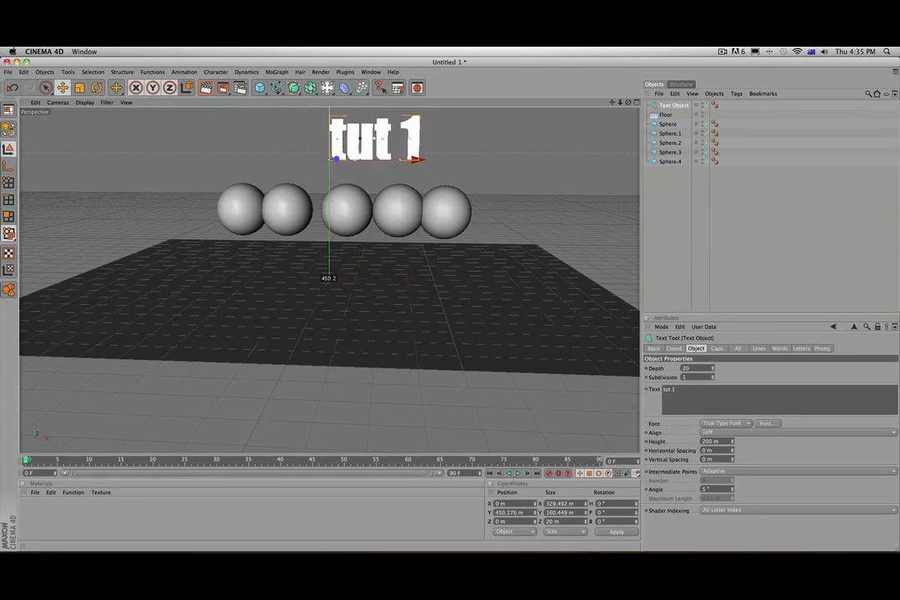
Delete Sphere.4 and close the gap by shifting Sphere and Sphere.2 together about 248 m along X toward Sphere.3
drag(680, 187, 659, 161)
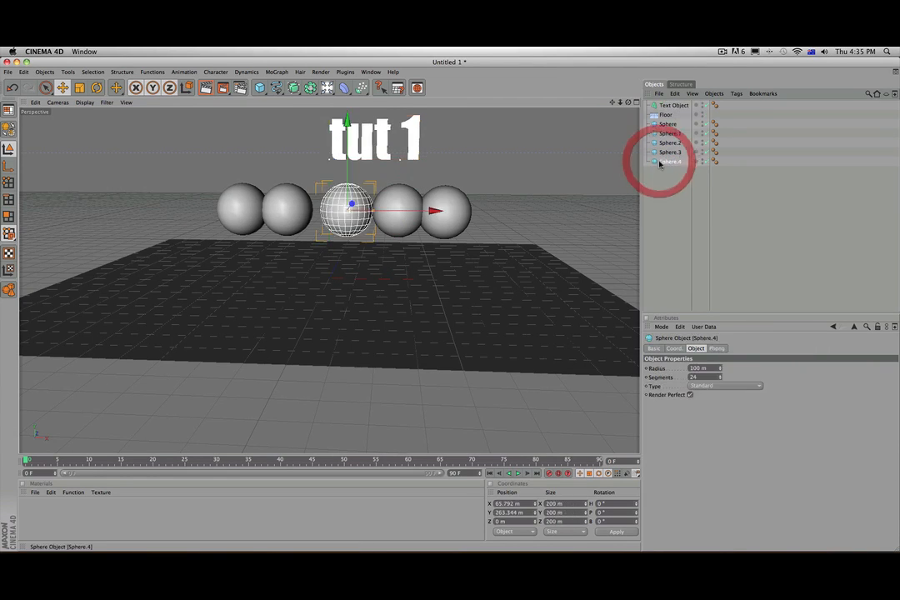
key(Delete)
click(398, 211)
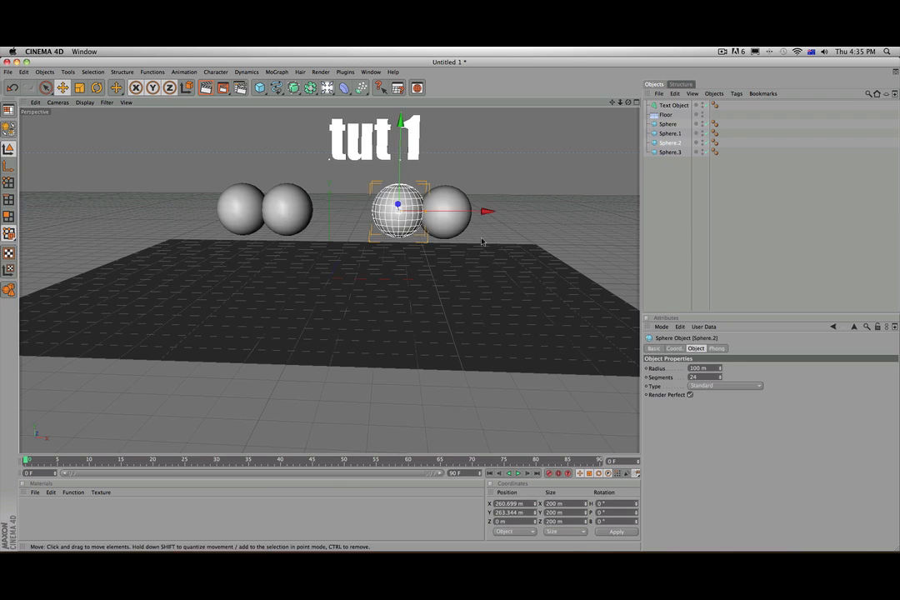
drag(696, 196, 667, 143)
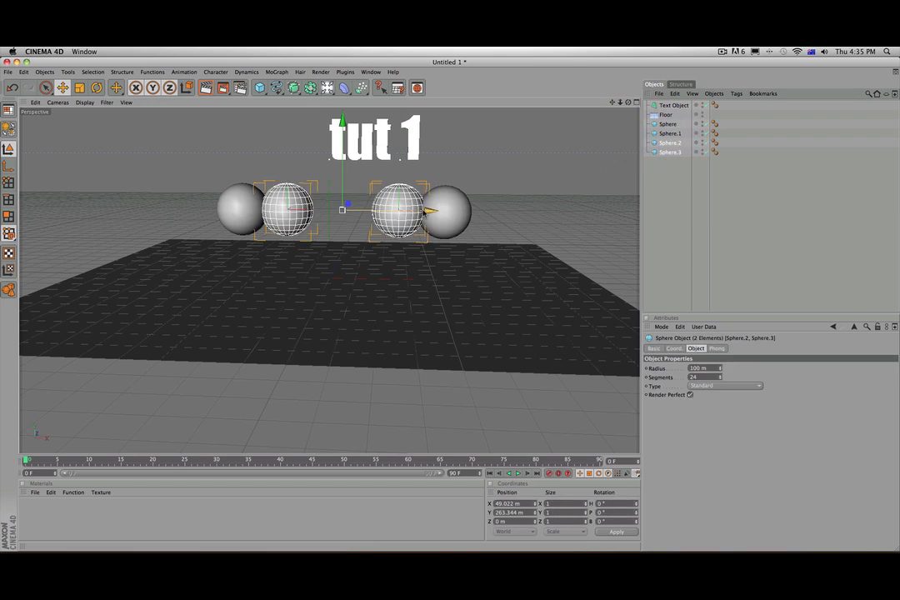
click(675, 171)
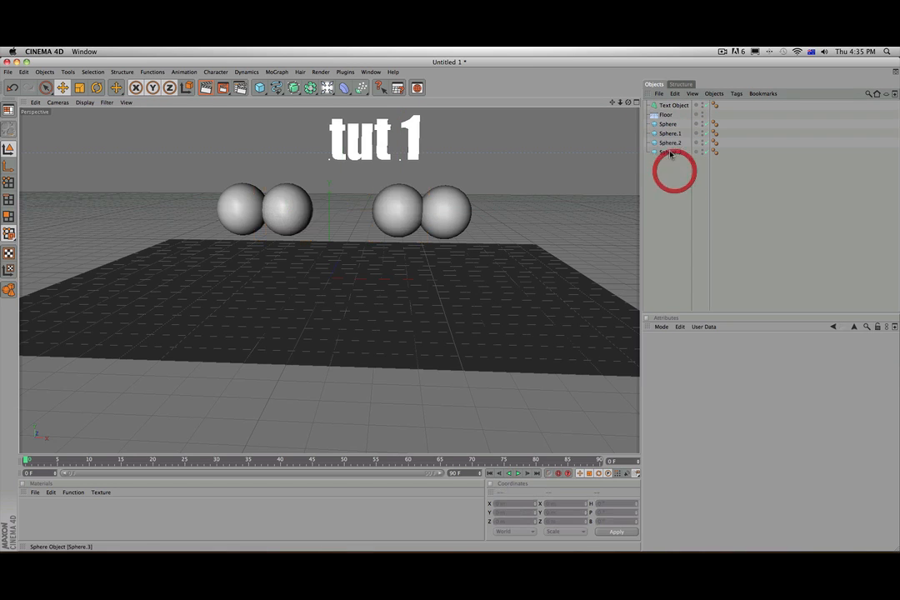
click(492, 190)
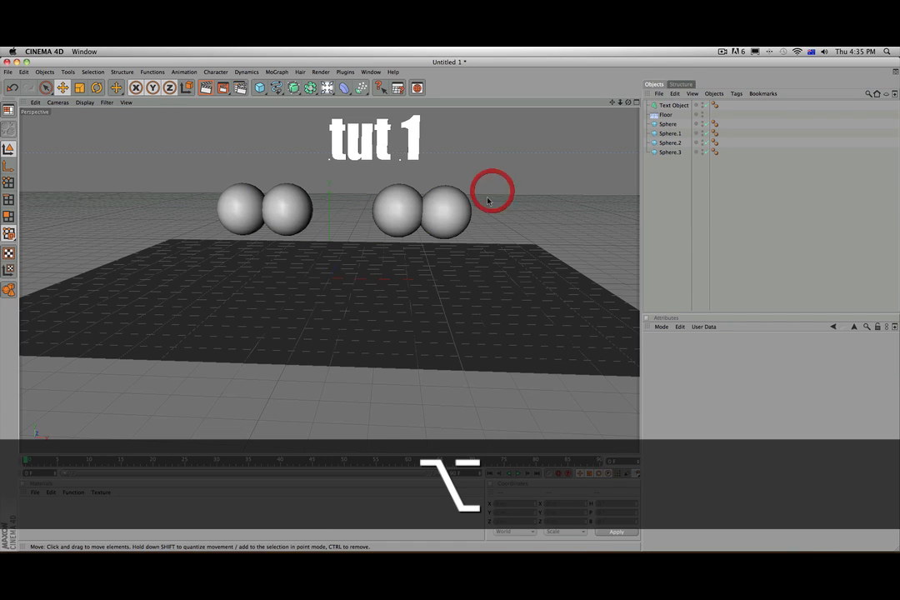
click(448, 303)
click(455, 209)
shift+click(380, 215)
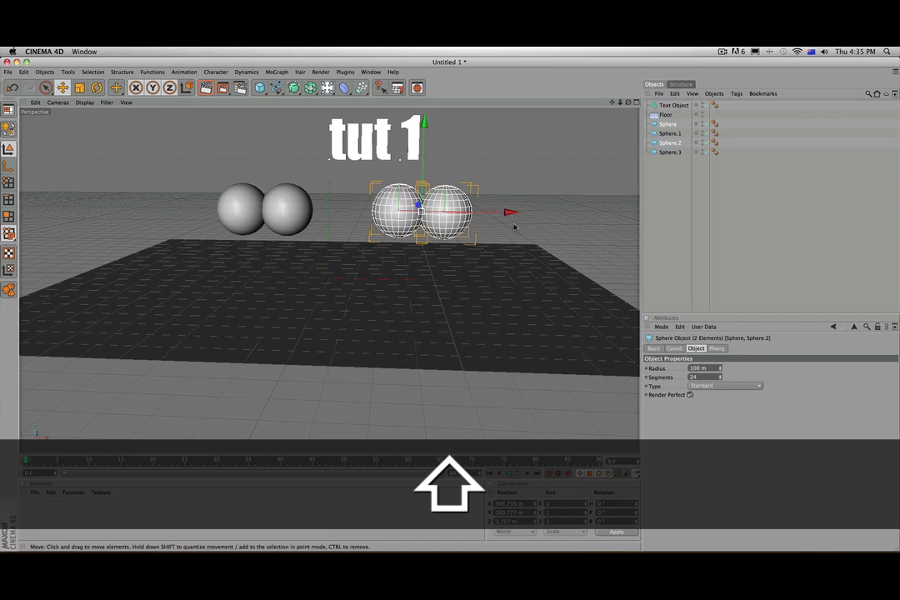
shift+drag(510, 213, 439, 213)
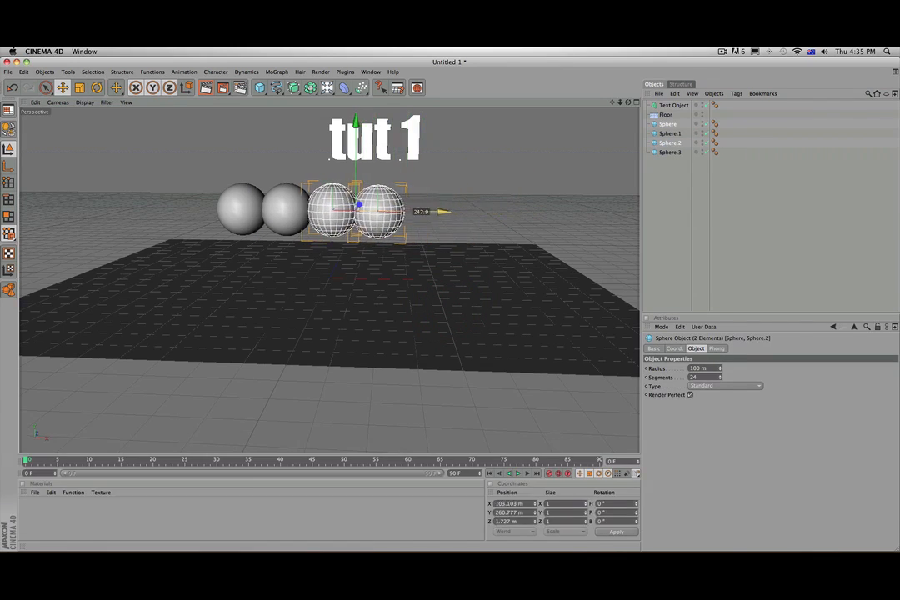
click(518, 202)
Position the Text Object just above the row of spheres, at about -225 m in X and 369 m in Y
click(411, 151)
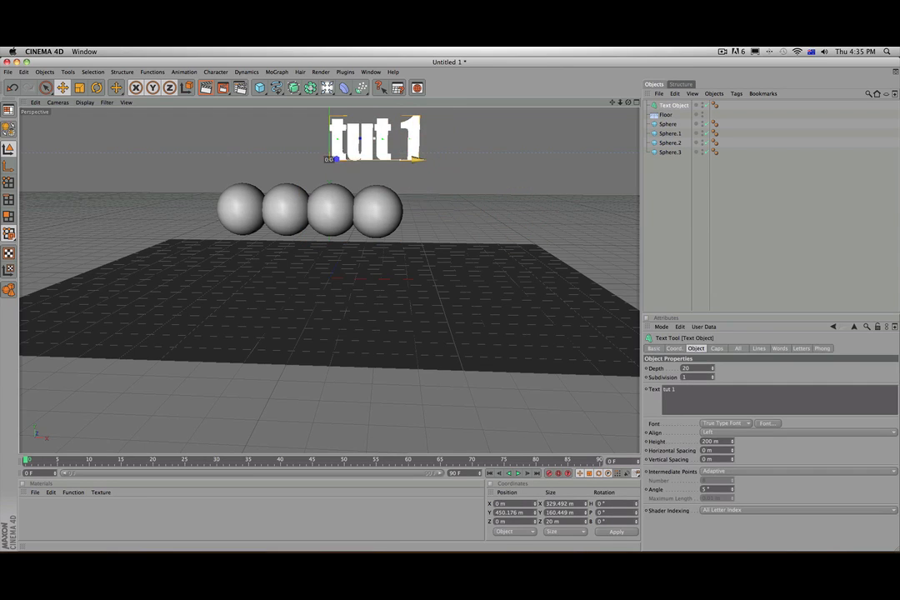
drag(426, 158, 371, 157)
scroll(370, 157, down, 2)
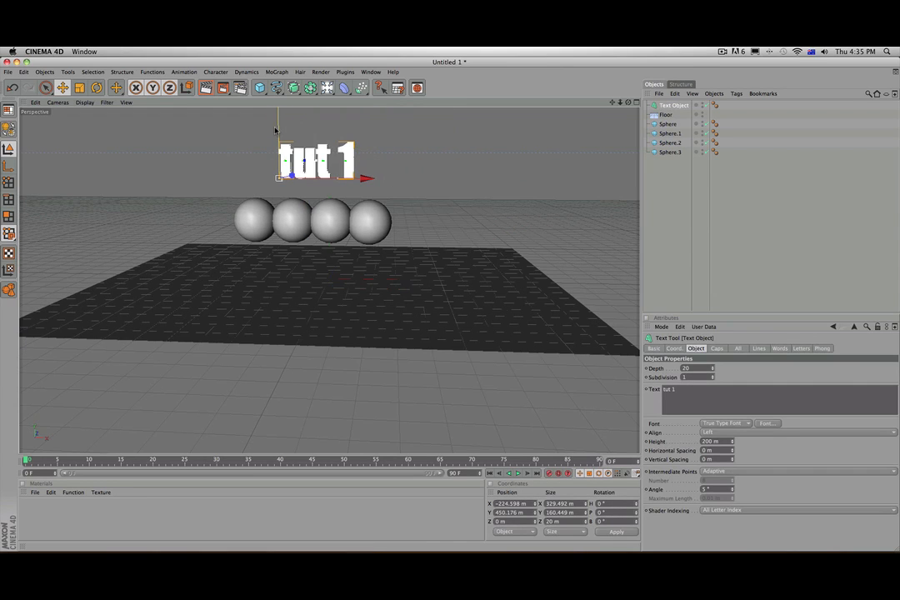
drag(450, 307, 450, 326)
scroll(353, 206, up, 3)
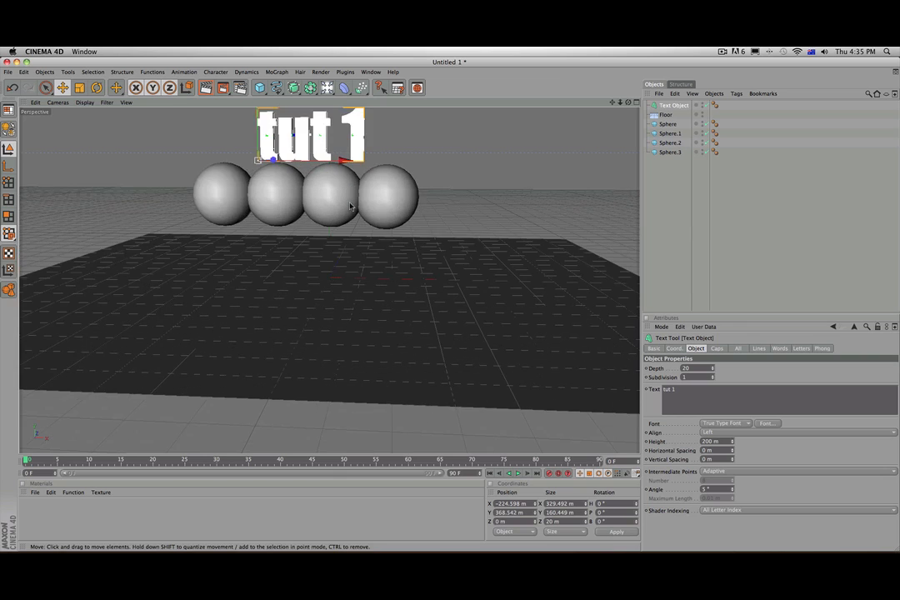
scroll(442, 188, up, 3)
drag(611, 104, 674, 249)
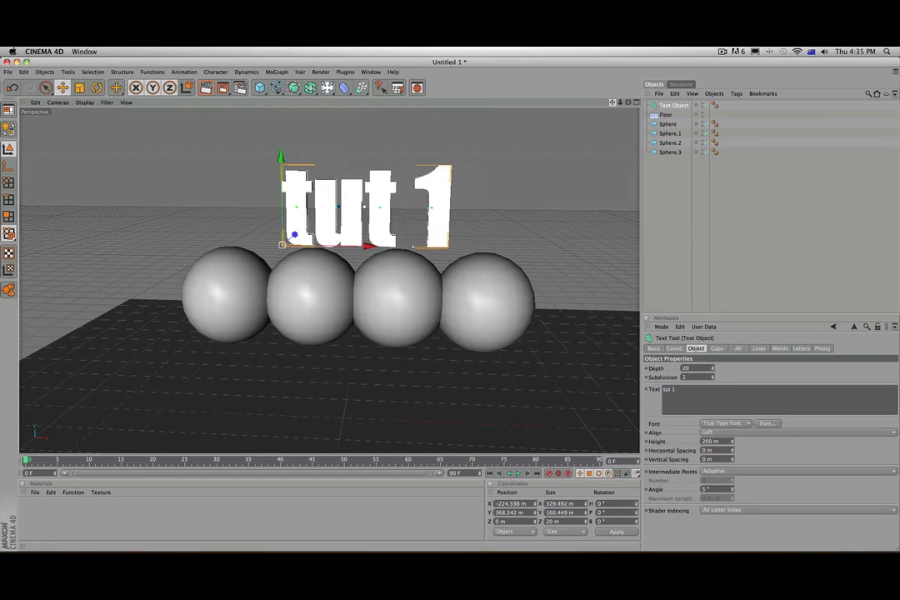
Render a preview of the view and set the Text Object's depth to 100
click(204, 89)
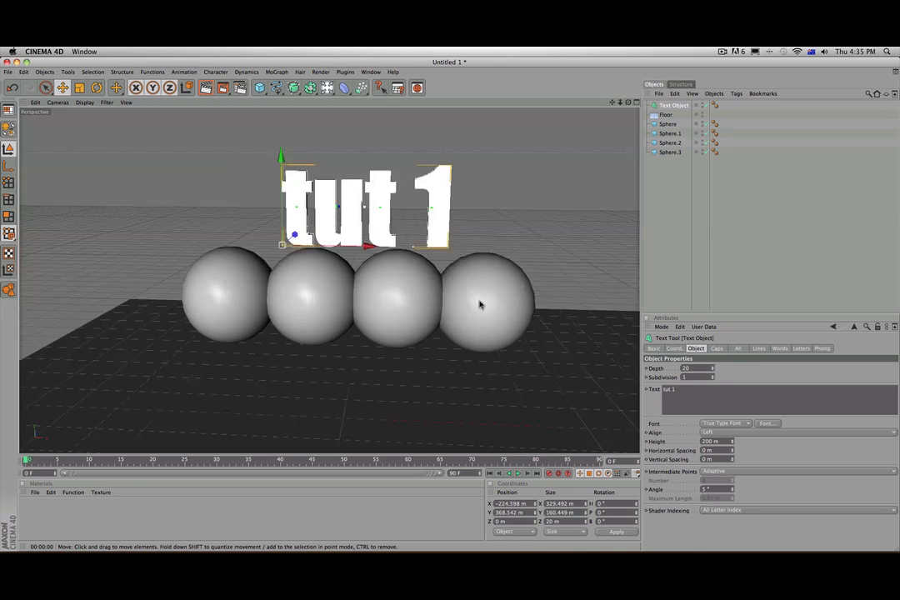
click(481, 296)
click(432, 208)
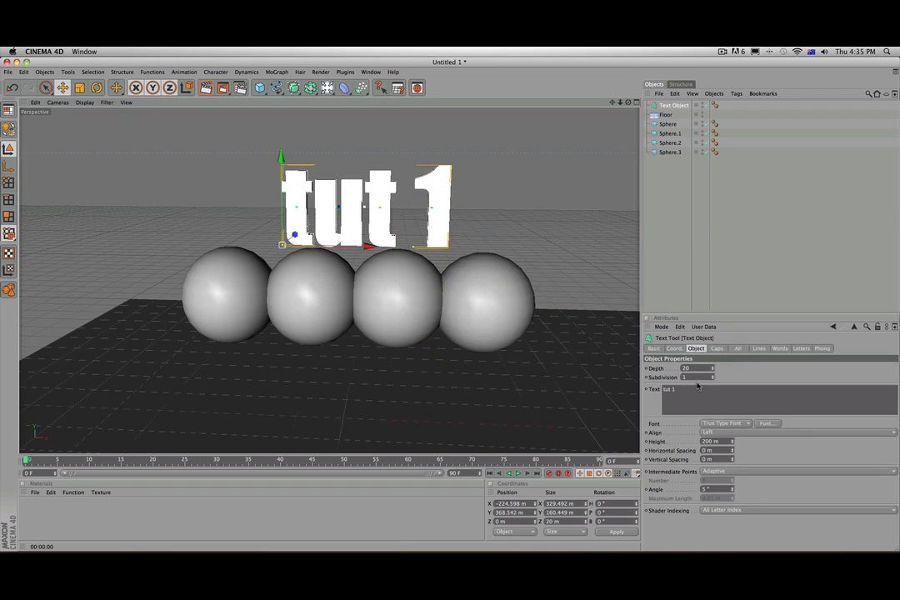
drag(709, 370, 620, 357)
text(100)
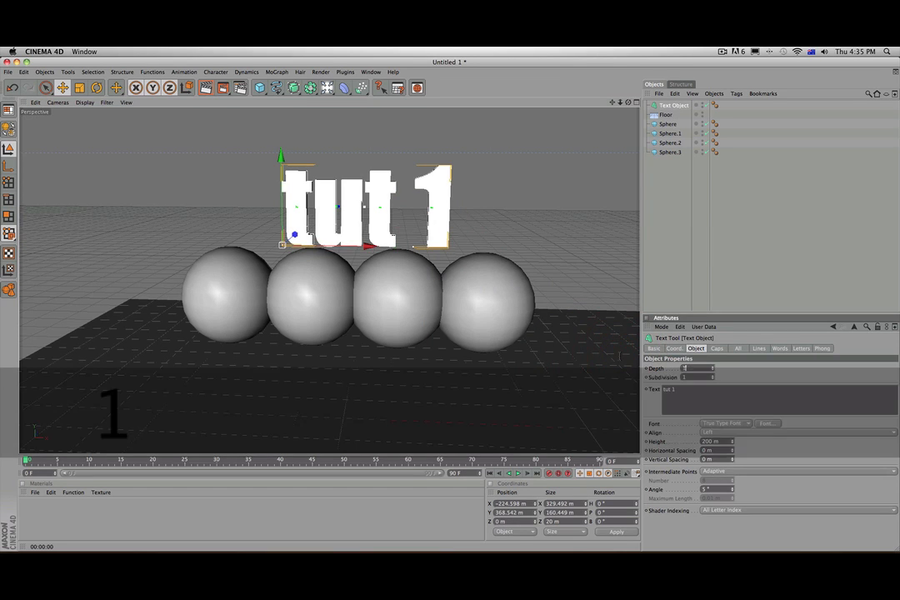
key(Return)
Move all four spheres together along Z to about 56 m so they sit beneath the thickened text
alt+drag(553, 334, 447, 377)
click(345, 350)
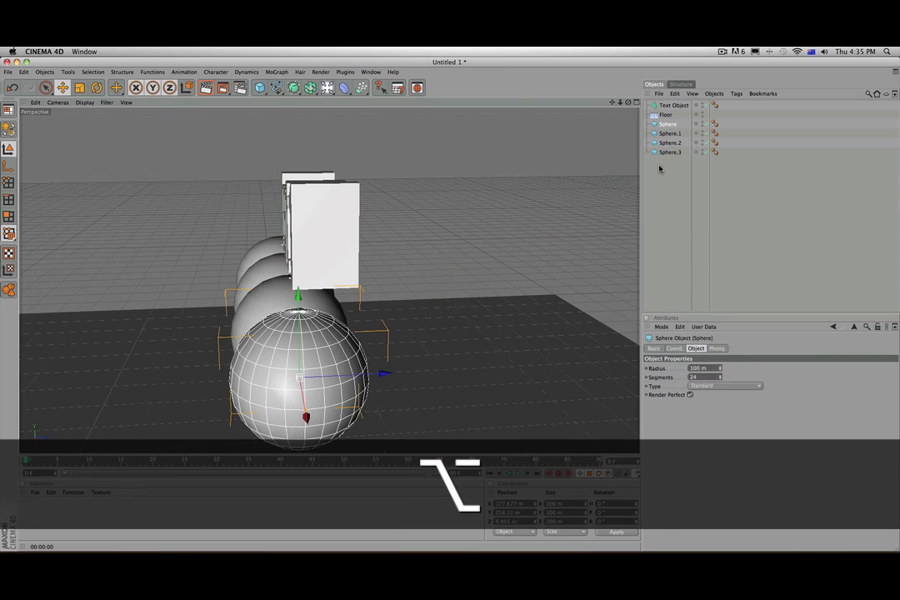
click(673, 194)
drag(659, 205, 676, 120)
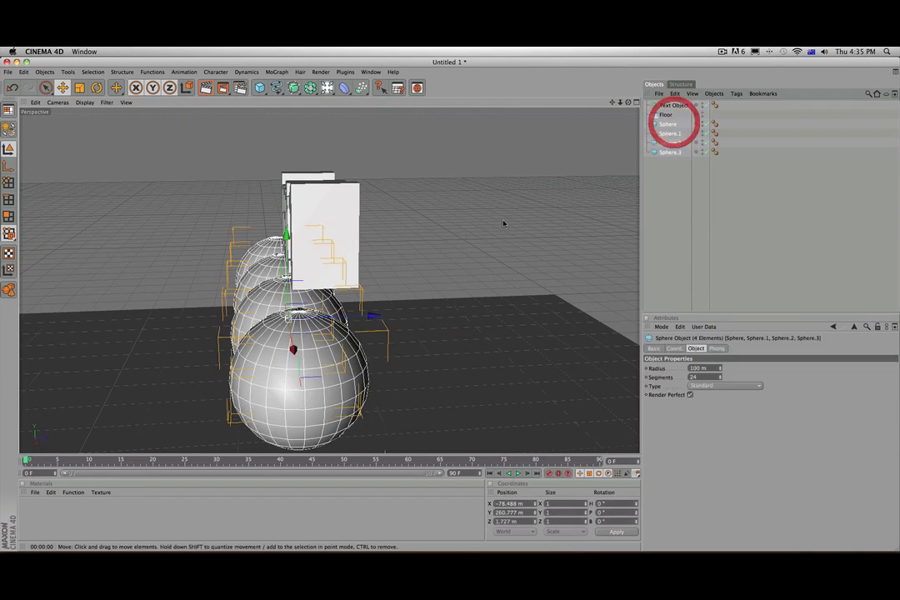
drag(298, 347, 327, 347)
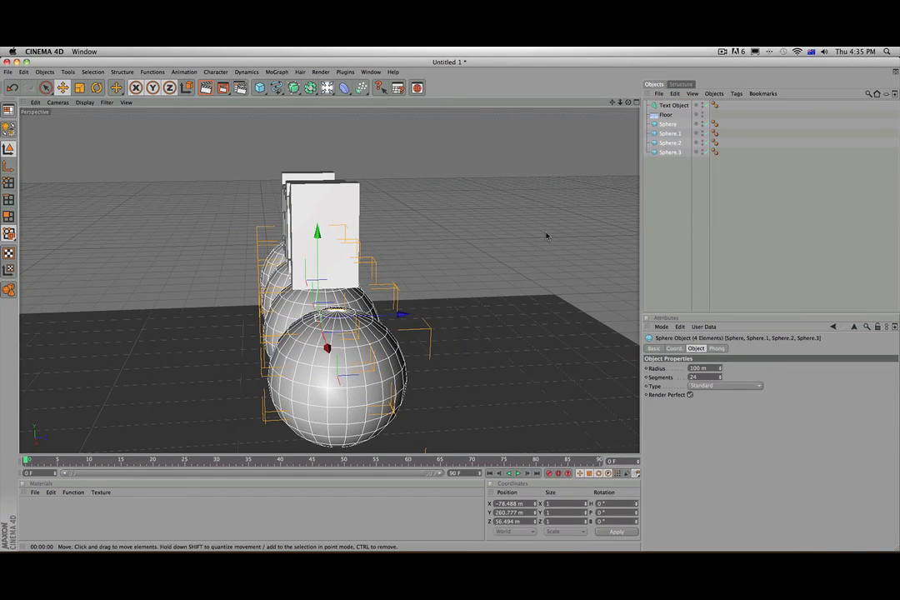
click(648, 241)
Apply a MoGraph Rigid Body tag to every object in the scene: the text, the floor and all four spheres
alt+drag(584, 250, 416, 329)
alt+drag(334, 250, 386, 250)
drag(612, 102, 563, 266)
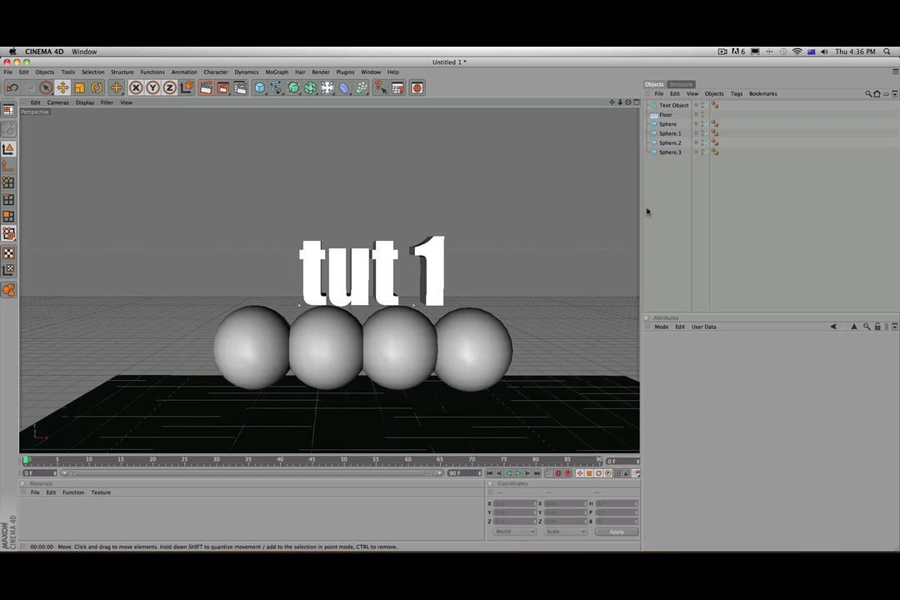
drag(694, 209, 699, 101)
right_click(665, 126)
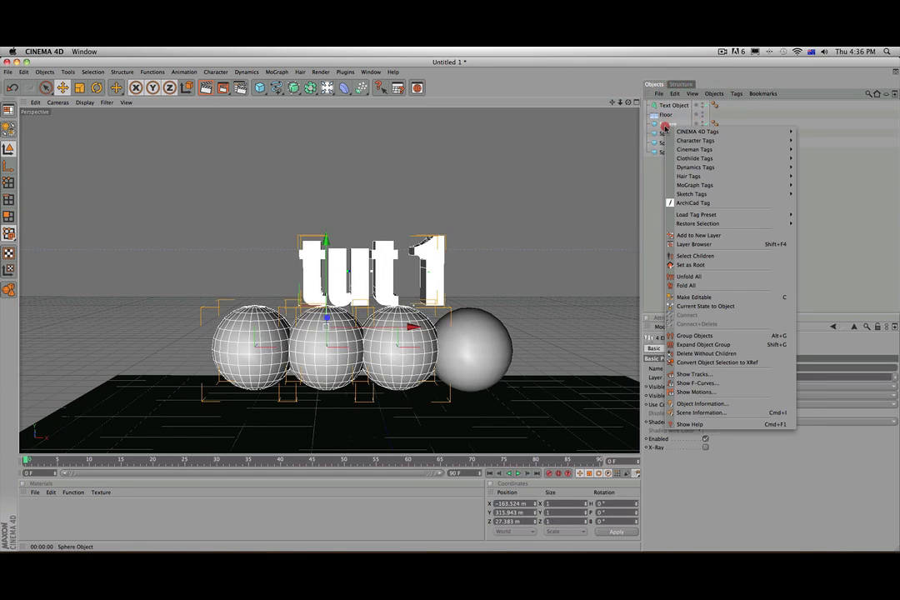
click(665, 126)
key(super+a)
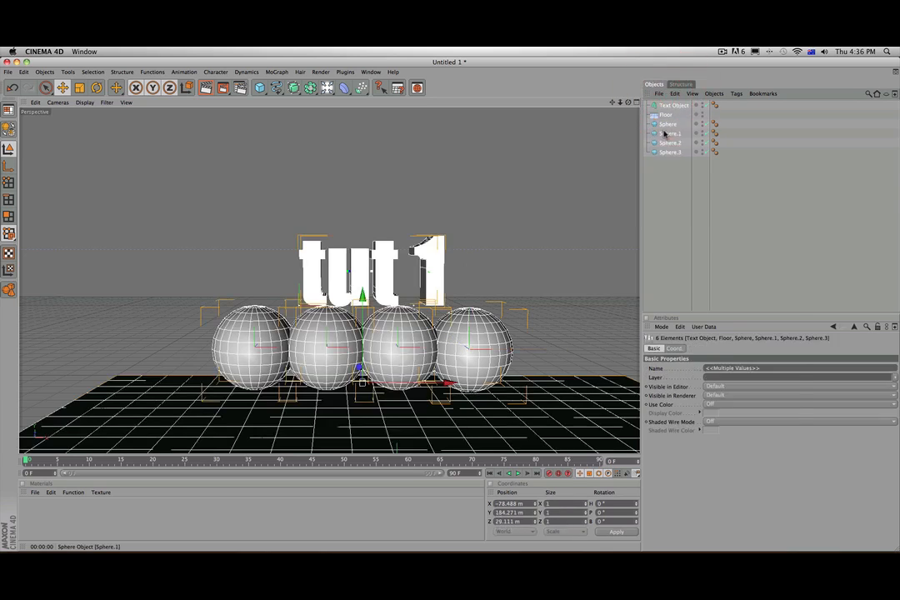
right_click(665, 133)
mouse_move(701, 190)
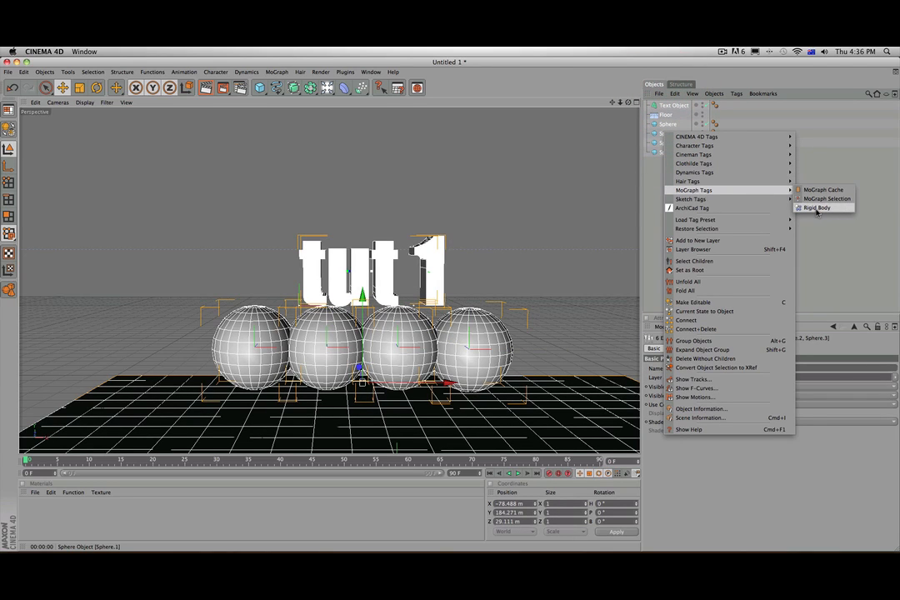
click(816, 208)
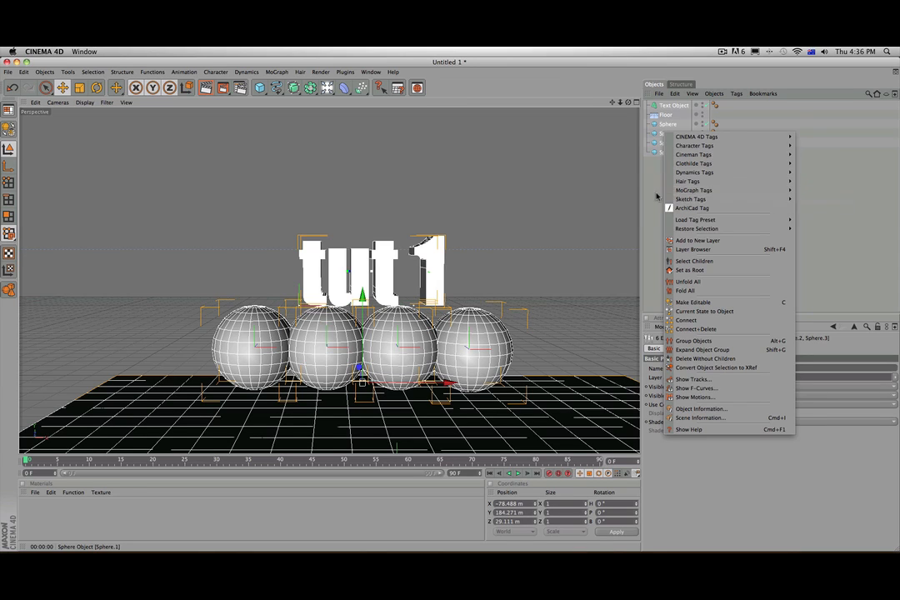
right_click(672, 145)
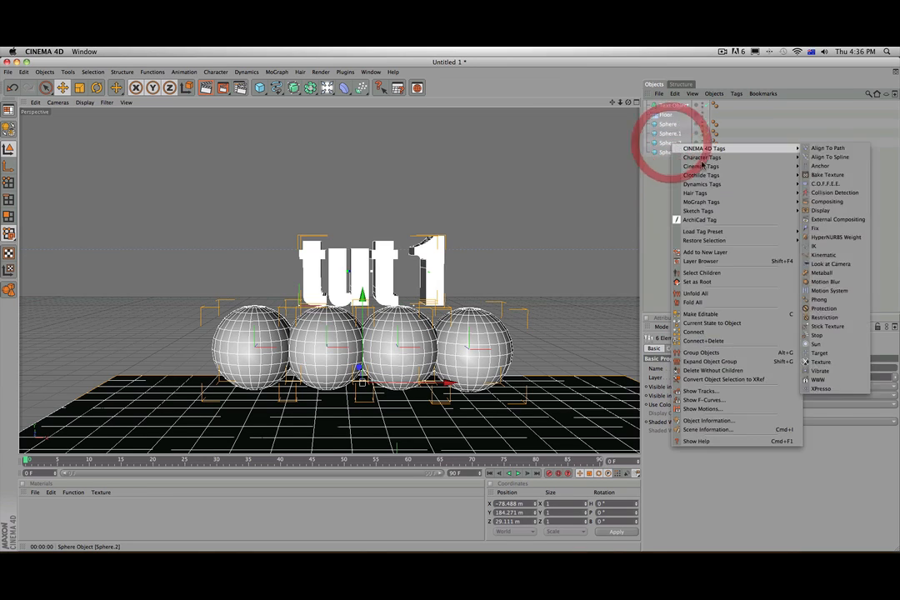
mouse_move(729, 203)
click(826, 221)
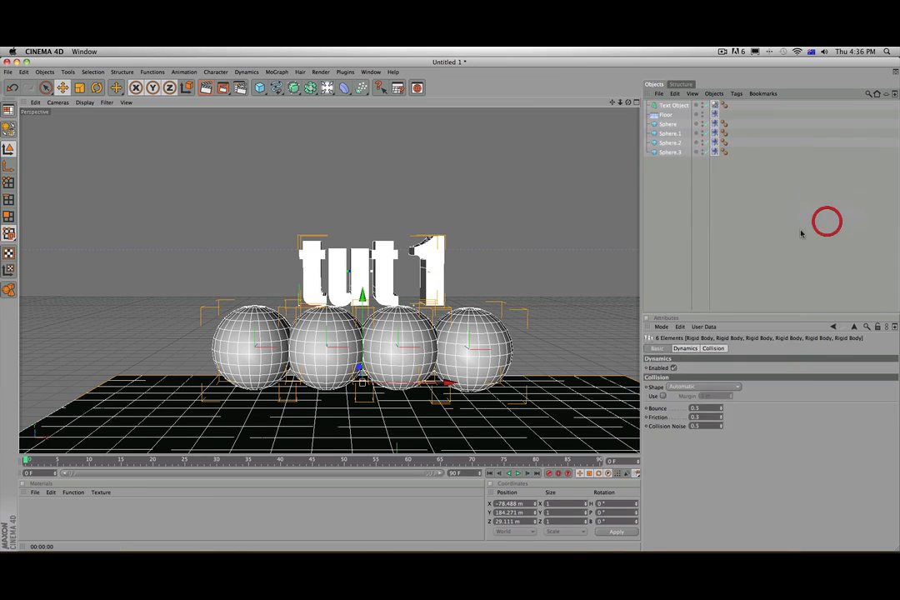
Play the rigid body simulation up to frame 20 and render a close preview of the tumbling letters on the spheres
click(721, 226)
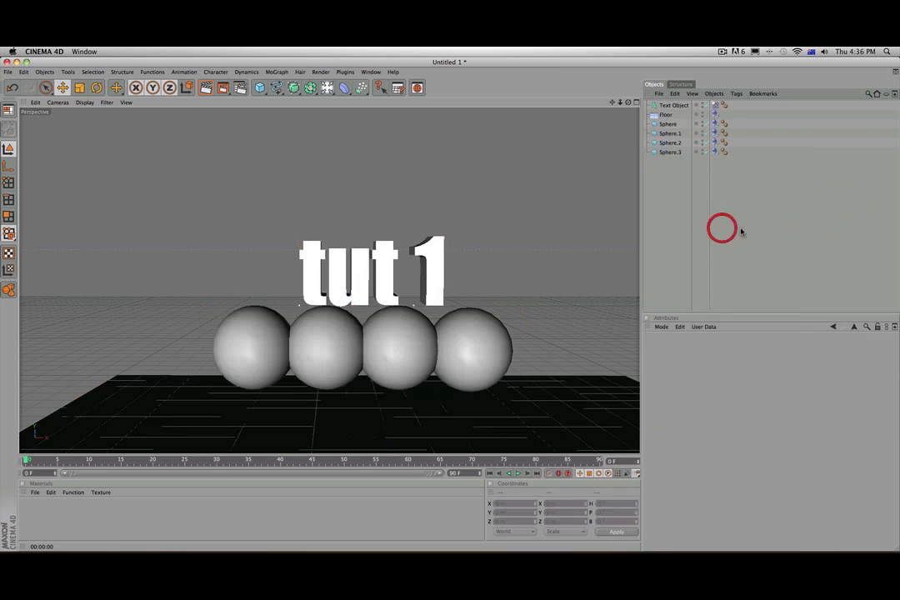
click(517, 473)
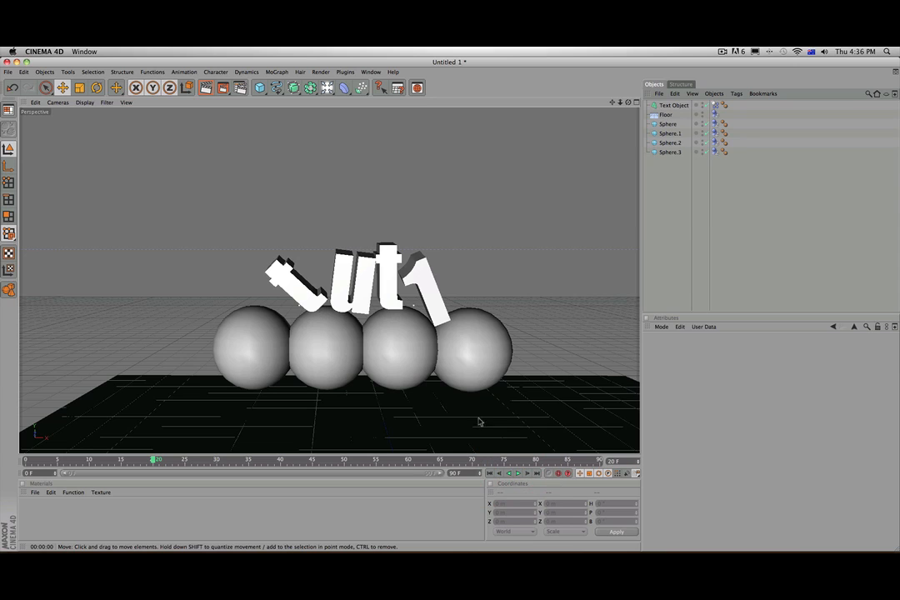
drag(612, 102, 574, 42)
scroll(504, 211, up, 1)
scroll(504, 210, up, 3)
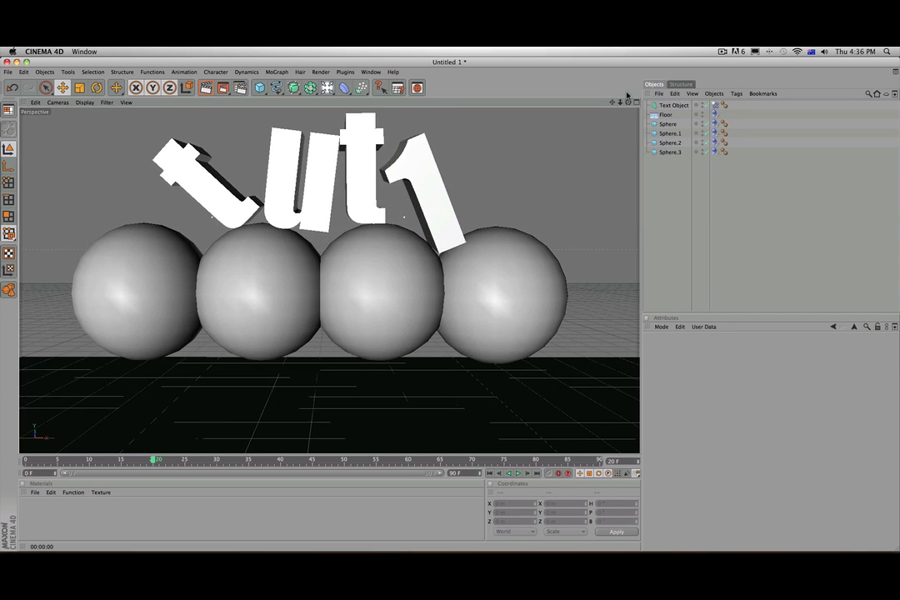
drag(613, 103, 362, 119)
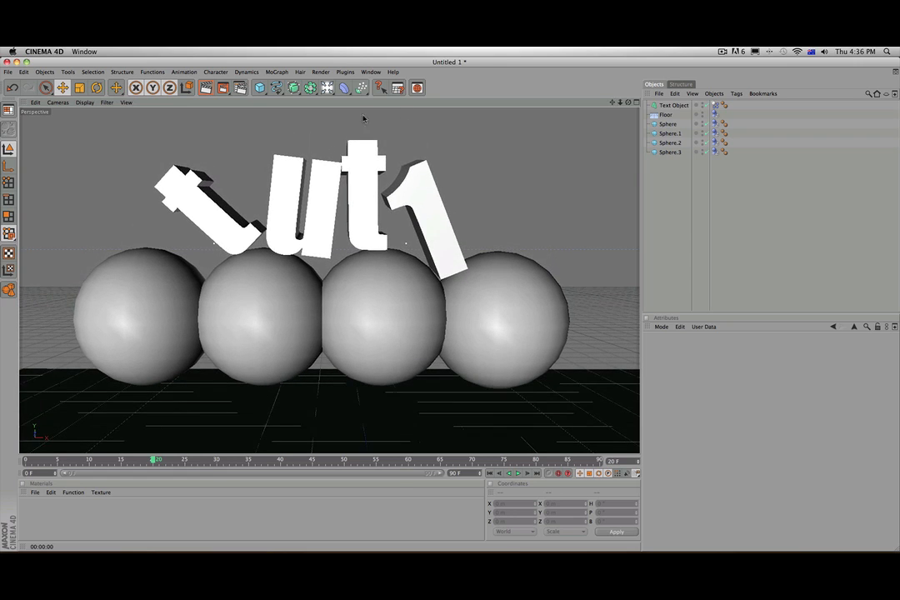
click(204, 87)
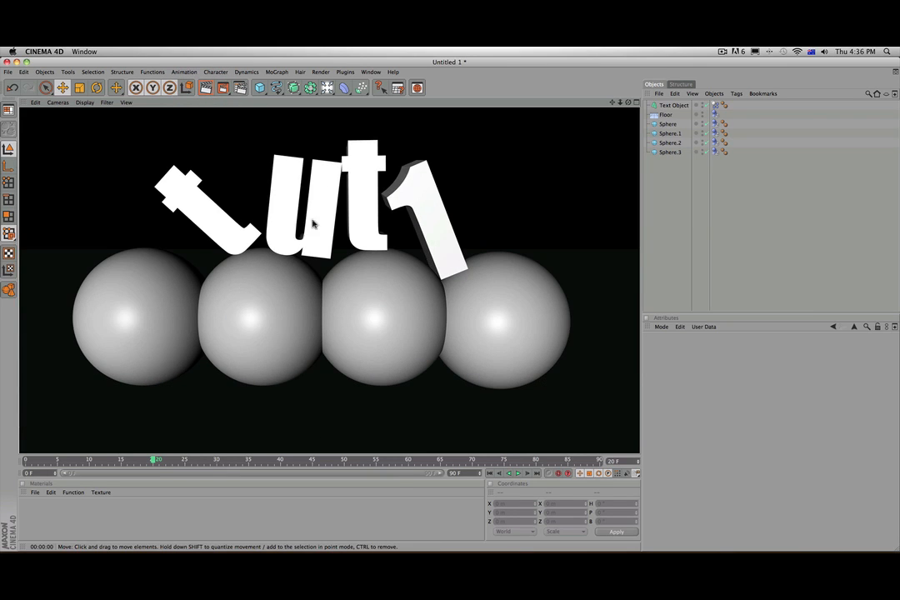
click(370, 335)
click(520, 220)
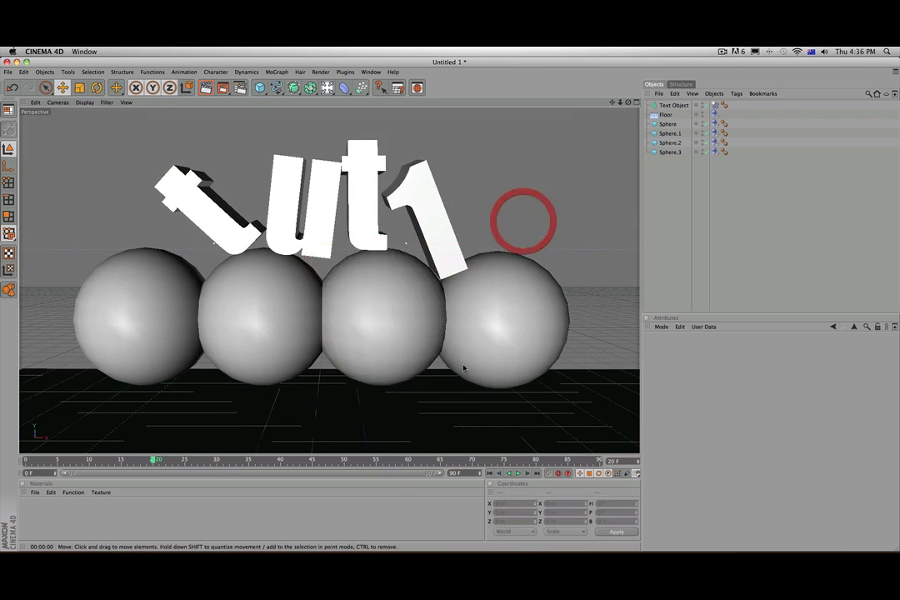
Return to frame 0 and raise Sphere.1 and Sphere.3 off the floor, with the outermost Sphere.1 higher than Sphere.3
drag(95, 460, 3, 462)
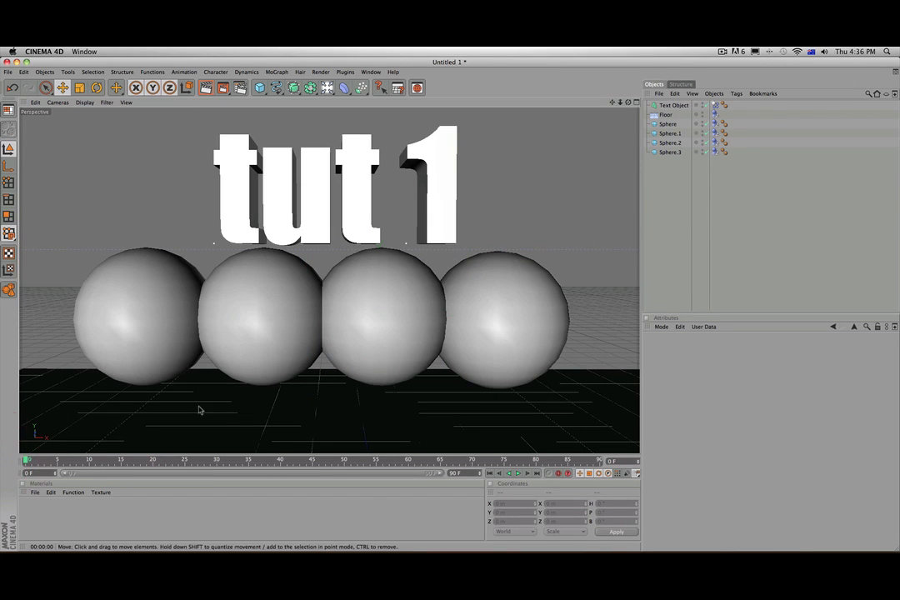
alt+drag(244, 410, 361, 316)
click(394, 231)
drag(353, 252, 336, 167)
click(346, 249)
drag(357, 269, 358, 235)
alt+drag(439, 247, 439, 292)
click(434, 270)
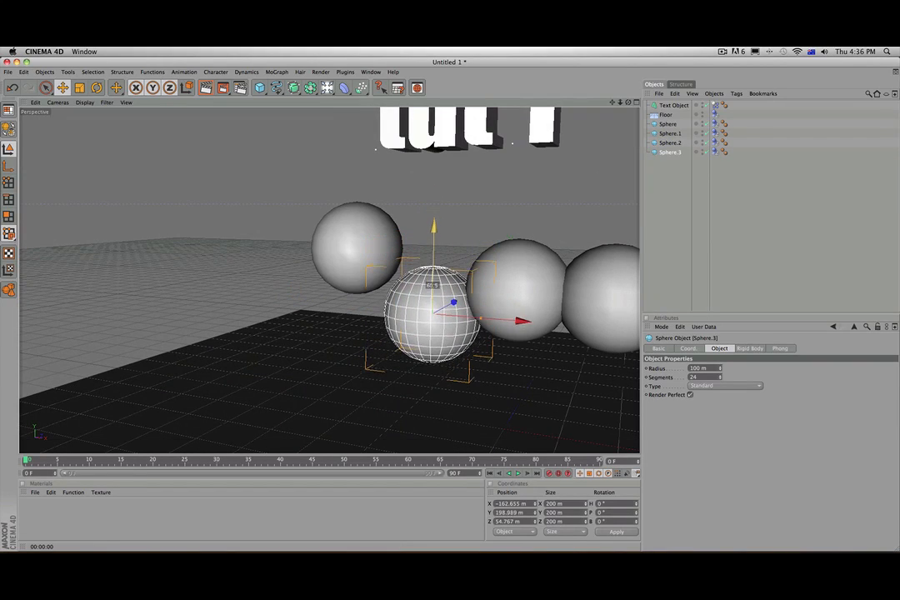
Raise Sphere.2 and the sphere at the far end, keeping Sphere.2 higher, so the four spheres form a zigzag under the text
click(520, 291)
mouse_move(538, 289)
mouse_down()
mouse_move(526, 245)
mouse_move(490, 244)
mouse_move(499, 244)
mouse_move(527, 309)
mouse_move(538, 303)
mouse_up()
drag(576, 252, 589, 252)
alt+drag(510, 244, 574, 302)
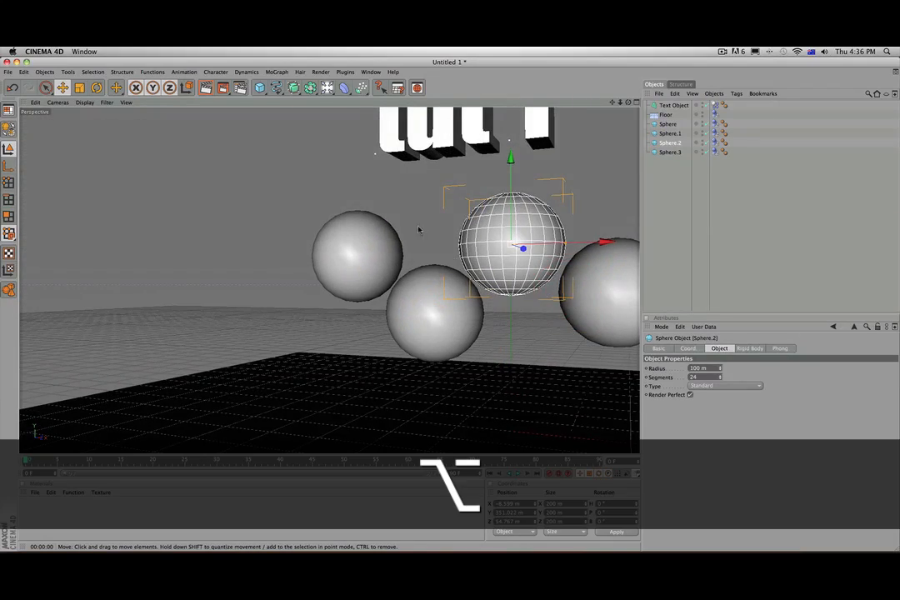
alt+drag(417, 230, 416, 223)
alt+right_drag(416, 223, 414, 265)
click(534, 195)
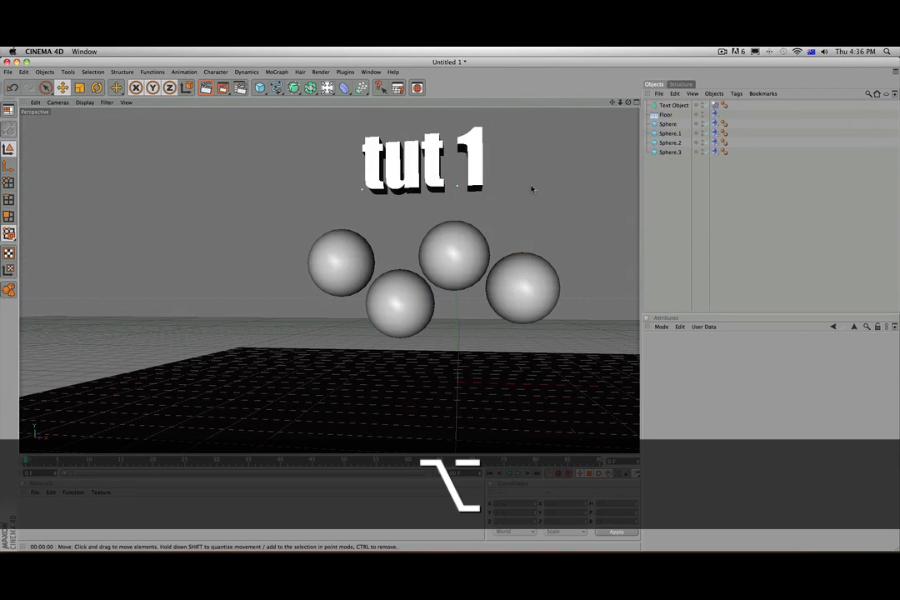
alt+drag(570, 230, 570, 275)
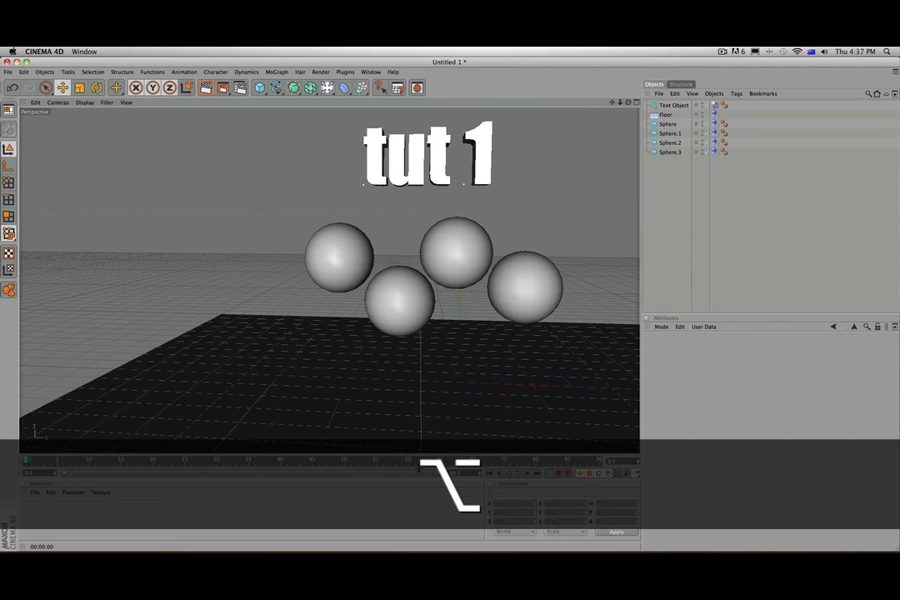
Play the simulation to frame 20 and render a preview of the falling letters and floating spheres from a low front angle
click(517, 474)
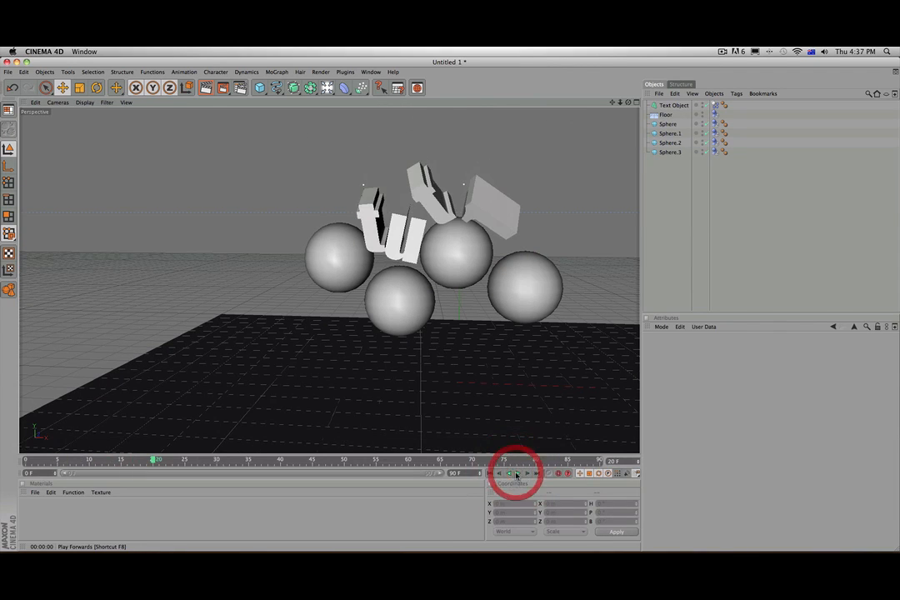
scroll(517, 261, up, 4)
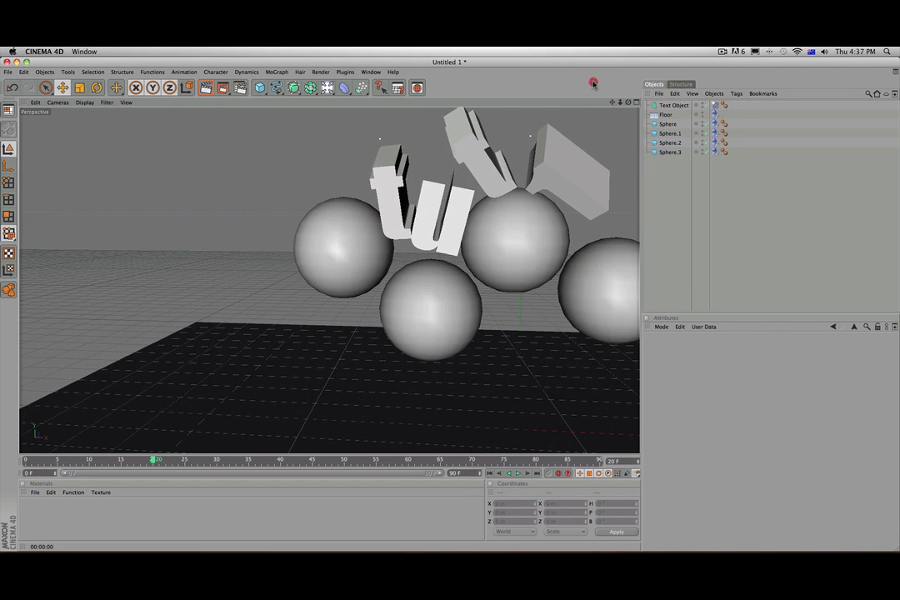
drag(612, 102, 564, 160)
scroll(584, 153, up, 2)
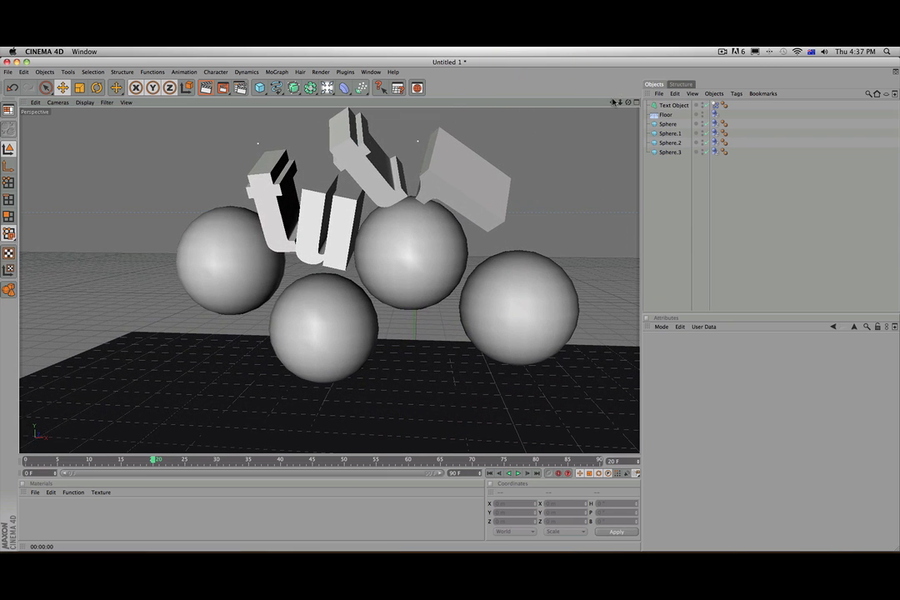
drag(611, 102, 598, 112)
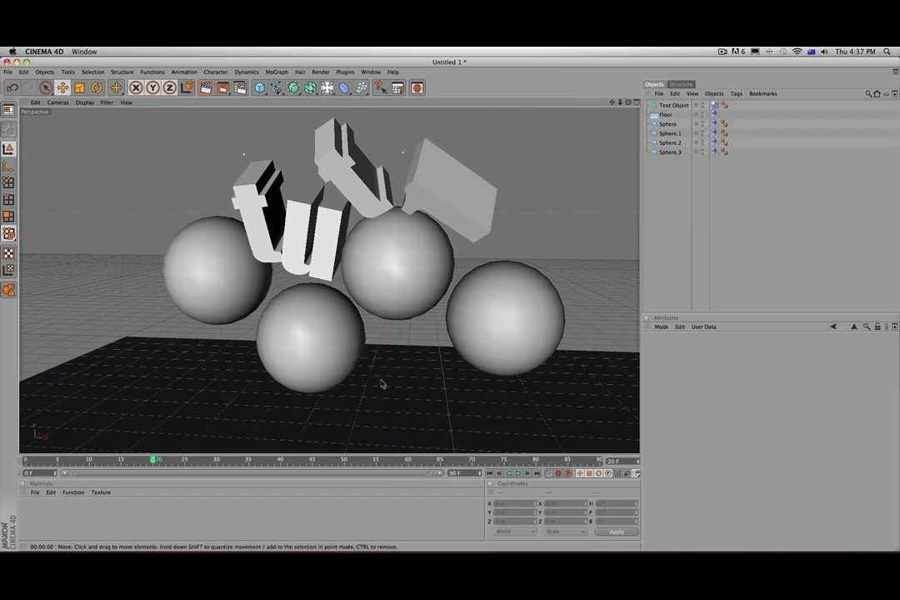
key(alt)
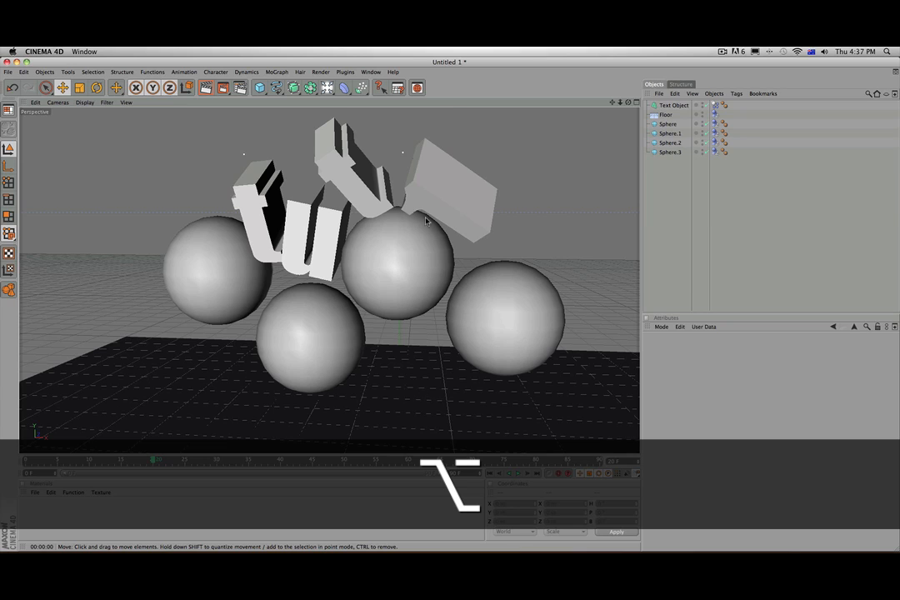
alt+drag(534, 245, 585, 171)
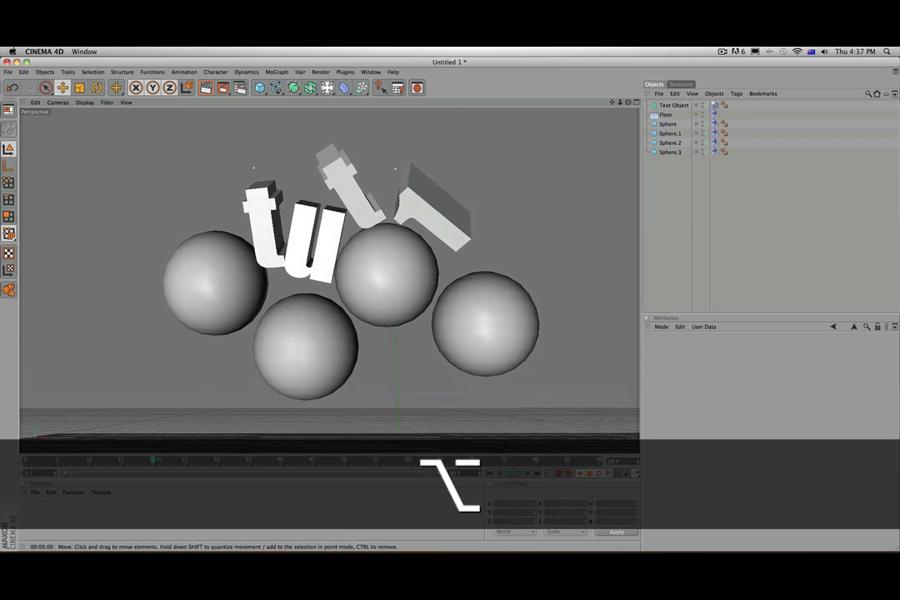
alt+right_drag(561, 237, 563, 210)
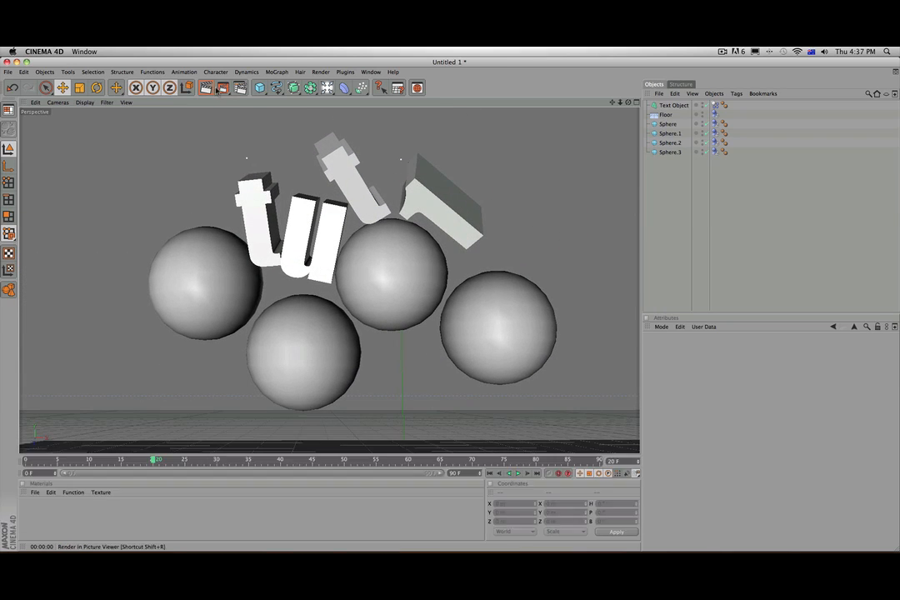
click(206, 88)
click(588, 198)
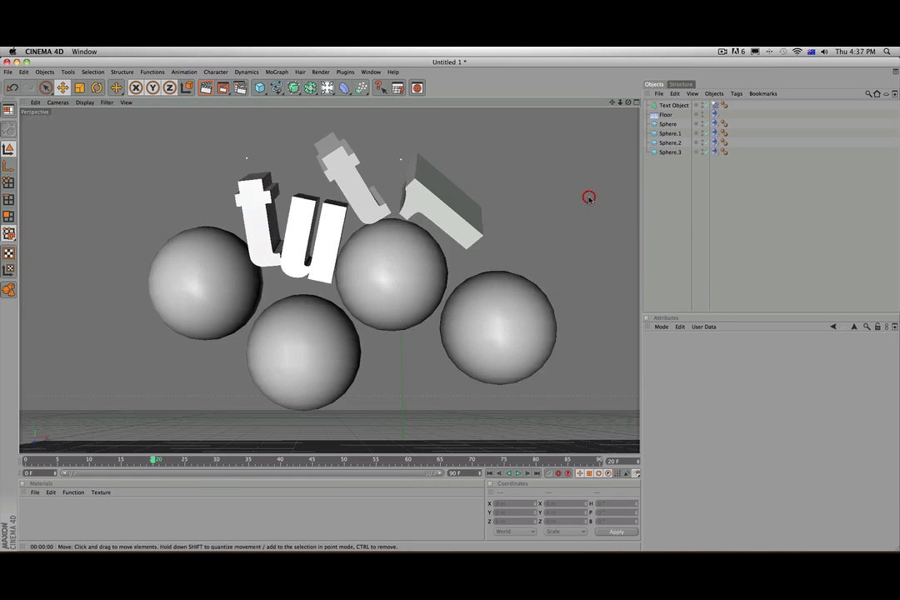
Load a saved library of coloured glossy materials into the scene
click(36, 492)
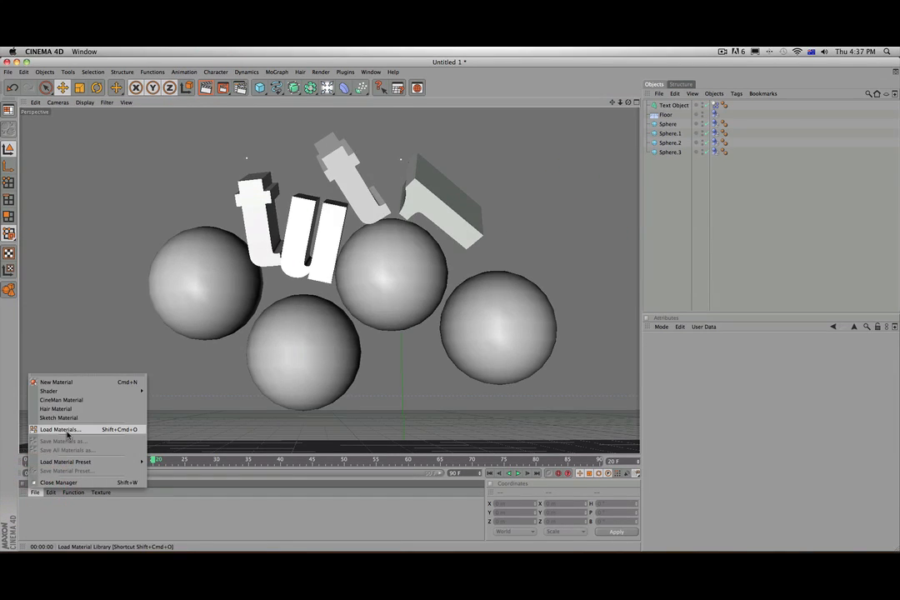
click(65, 429)
double_click(453, 176)
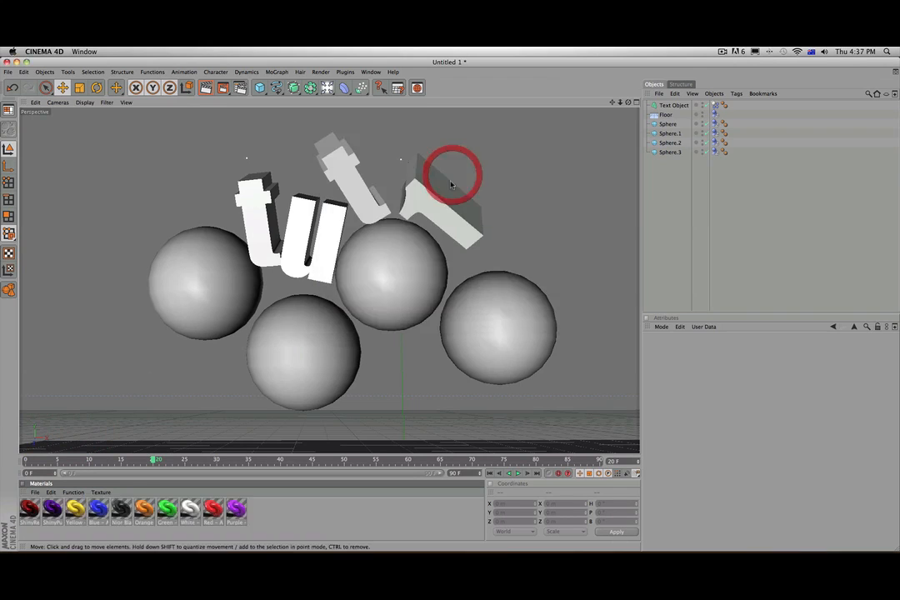
Apply the purple material to Sphere.3, red to Sphere.1, green to Sphere.2 and orange to Sphere
click(270, 534)
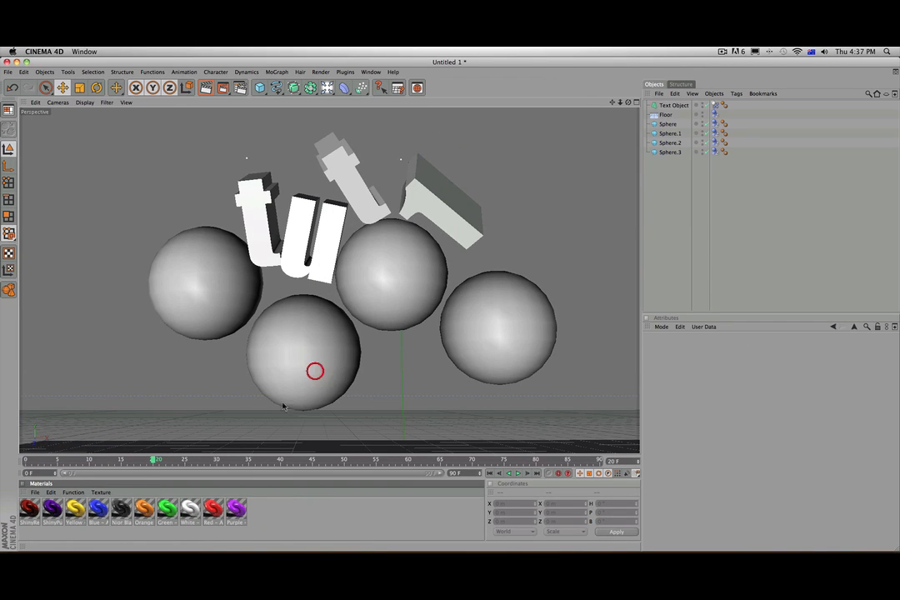
drag(283, 406, 292, 391)
drag(203, 313, 204, 314)
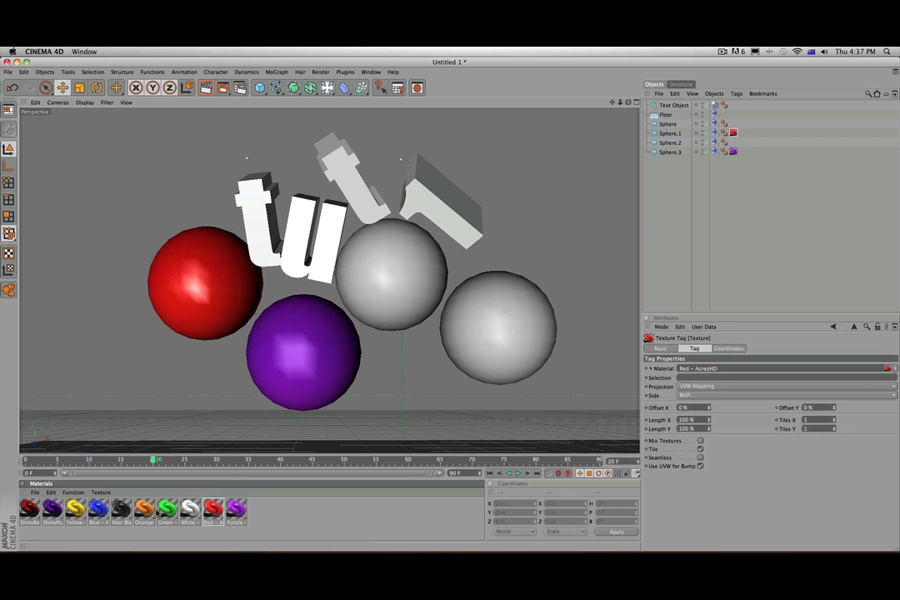
drag(370, 302, 371, 301)
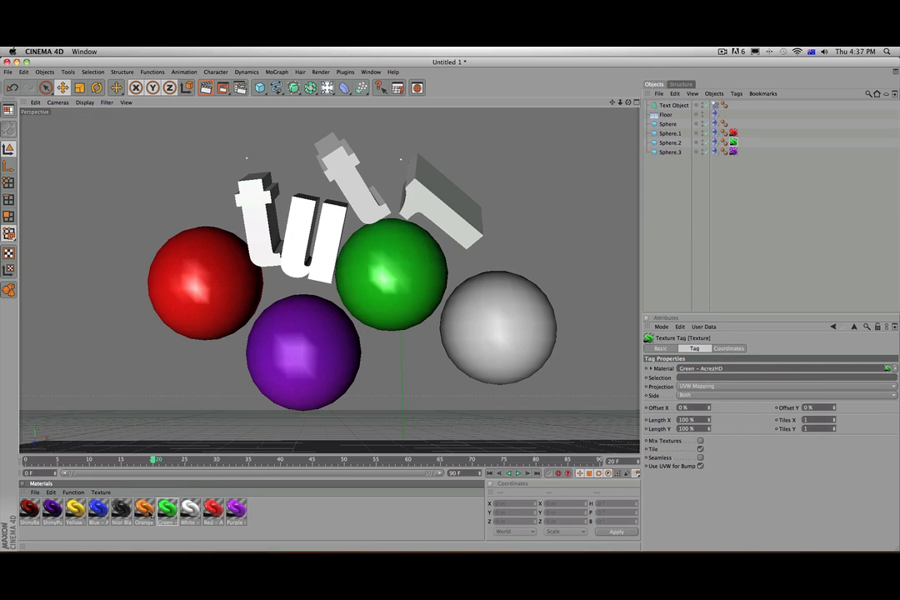
drag(414, 367, 482, 328)
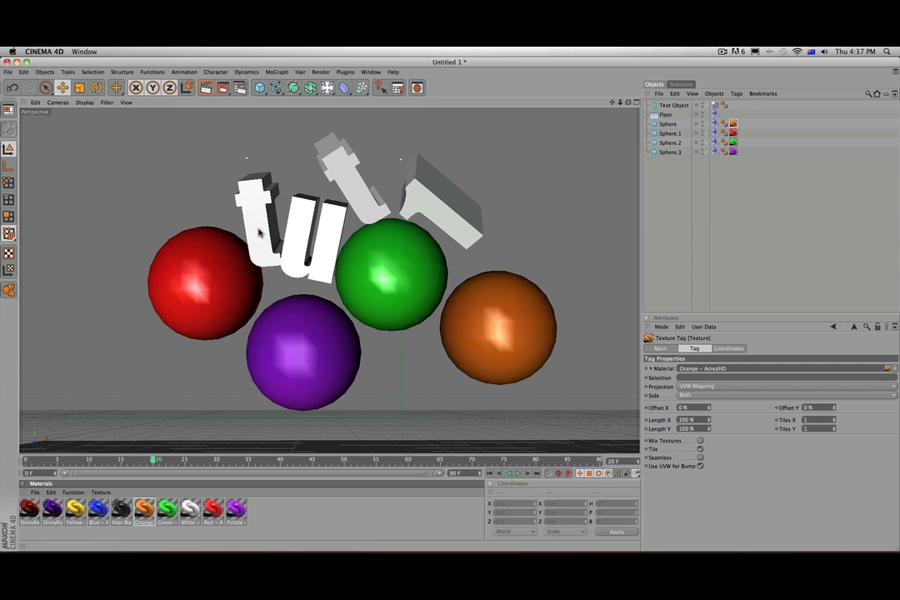
Try the Nior Black - AcrezHD material on the Text Object in a preview render, and remove it from the text
drag(259, 233, 260, 233)
key(ctrl+r)
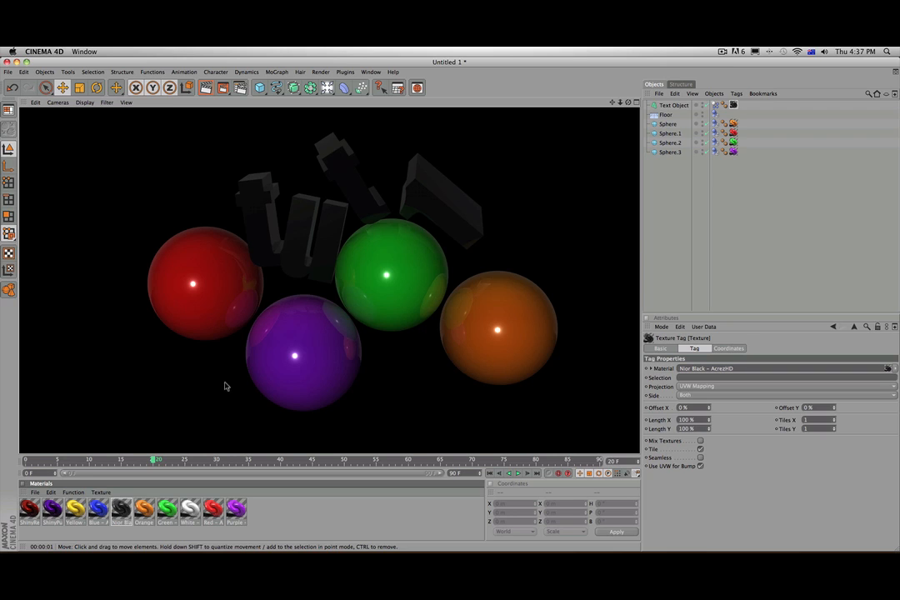
click(258, 193)
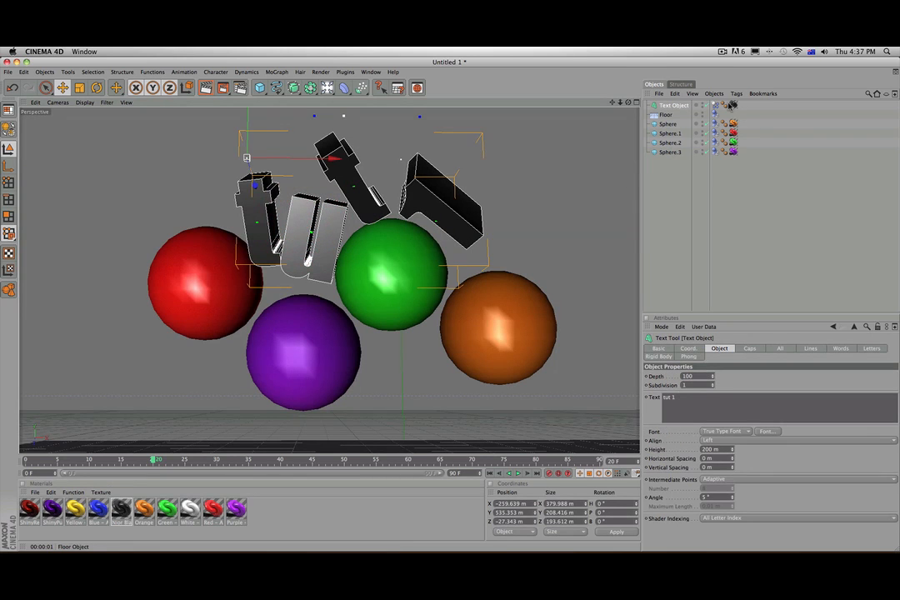
click(731, 105)
key(Delete)
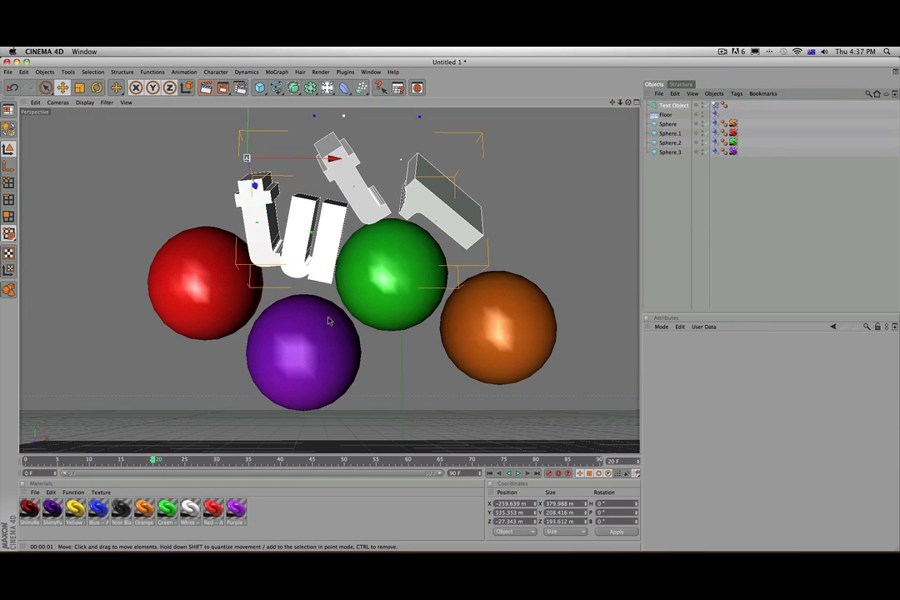
Apply the Yellow - AcrezHD material to the Text Object and render a preview of the view
drag(75, 509, 250, 209)
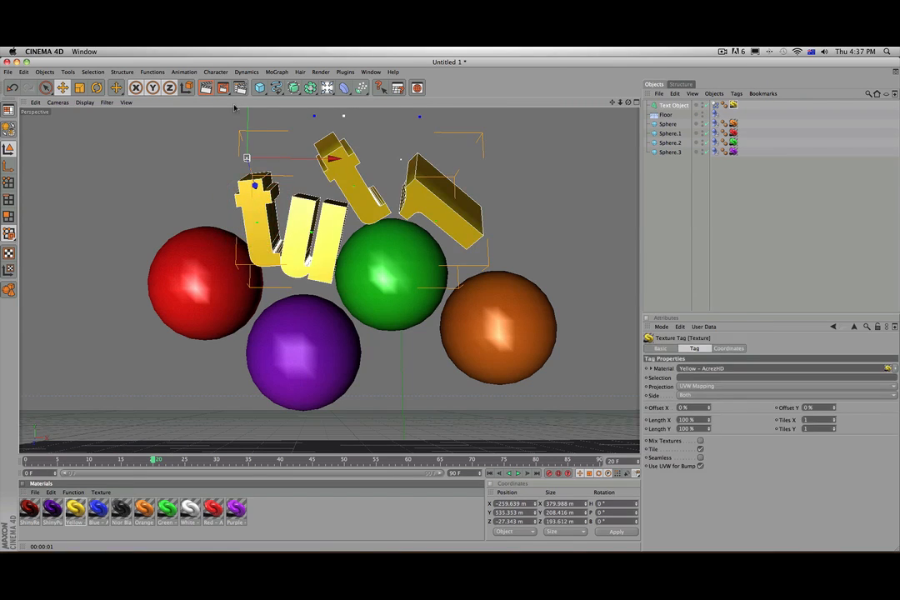
click(206, 87)
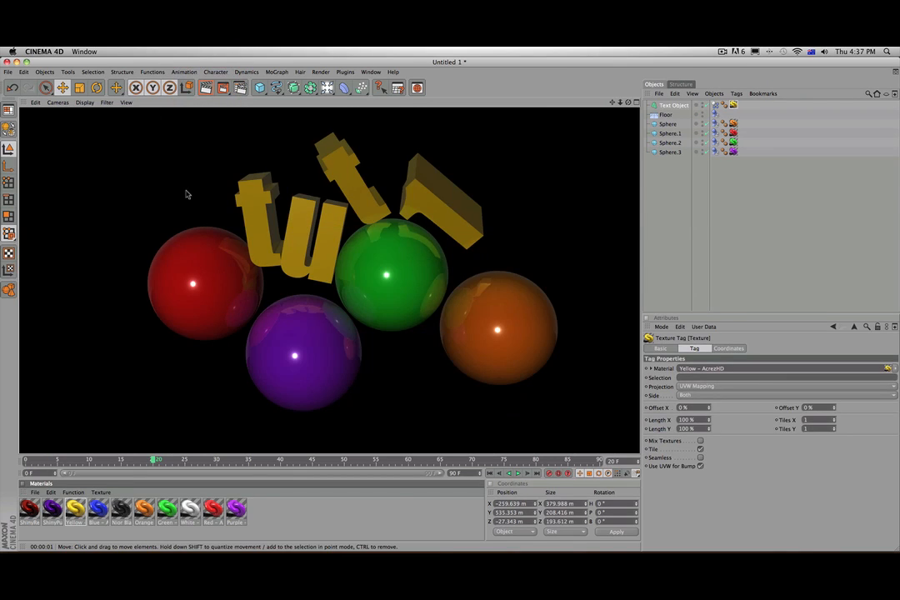
click(165, 182)
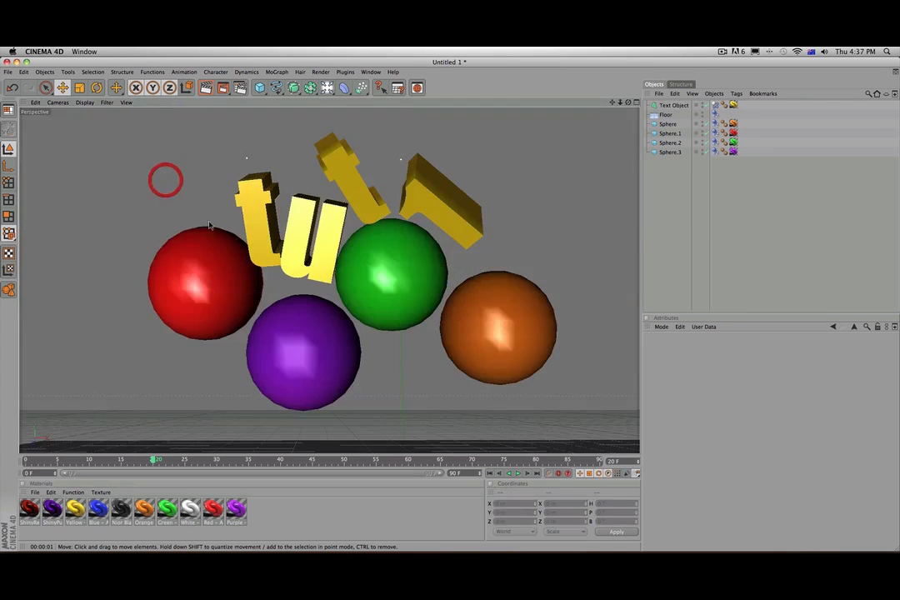
scroll(218, 229, up, 2)
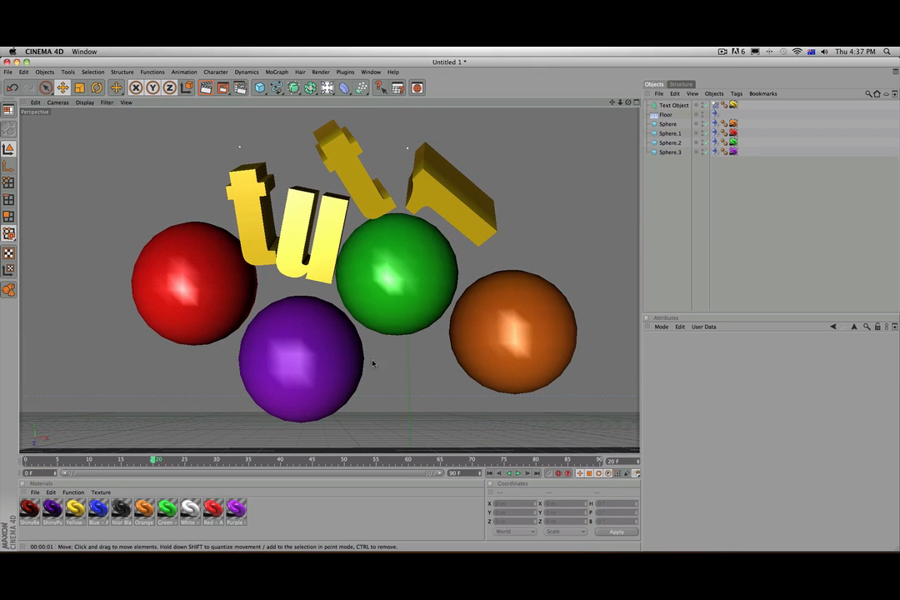
scroll(375, 361, up, 2)
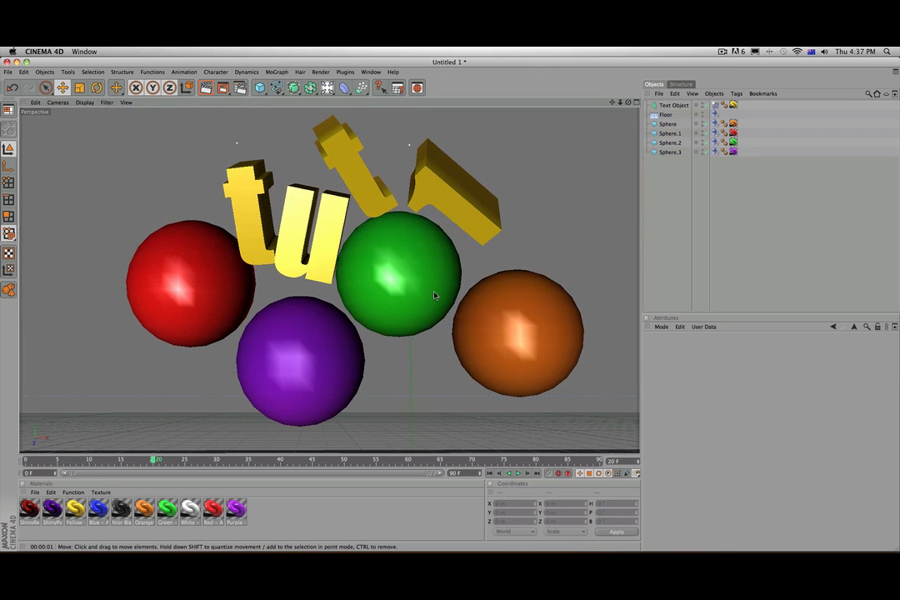
Add the Ambient Occlusion and Global Illumination effects to the render settings
click(242, 88)
drag(188, 62, 295, 185)
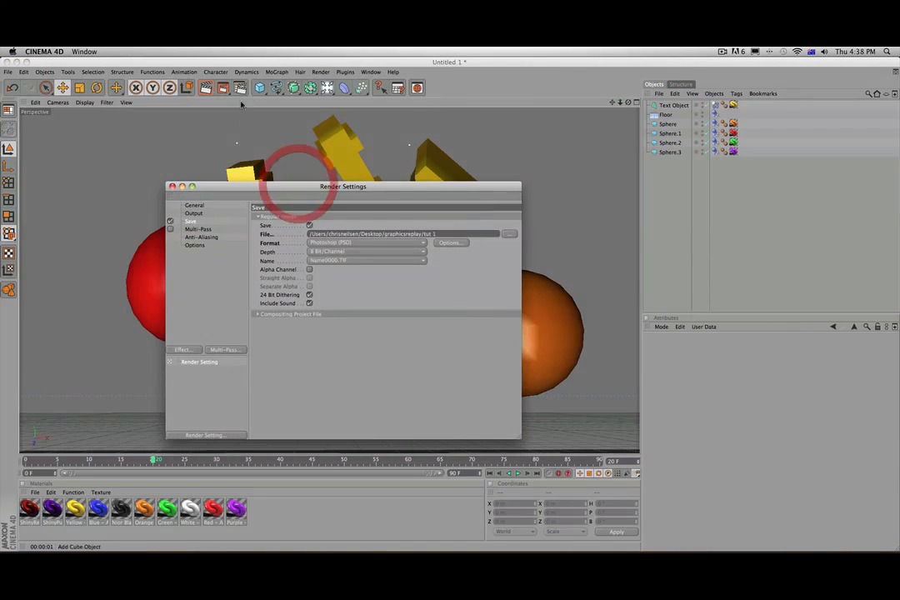
click(183, 351)
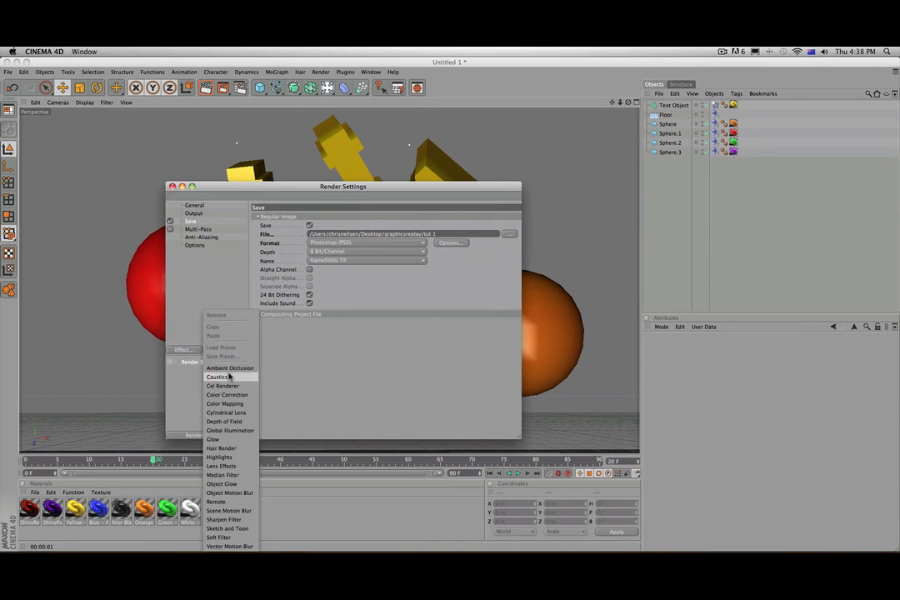
click(231, 368)
click(189, 349)
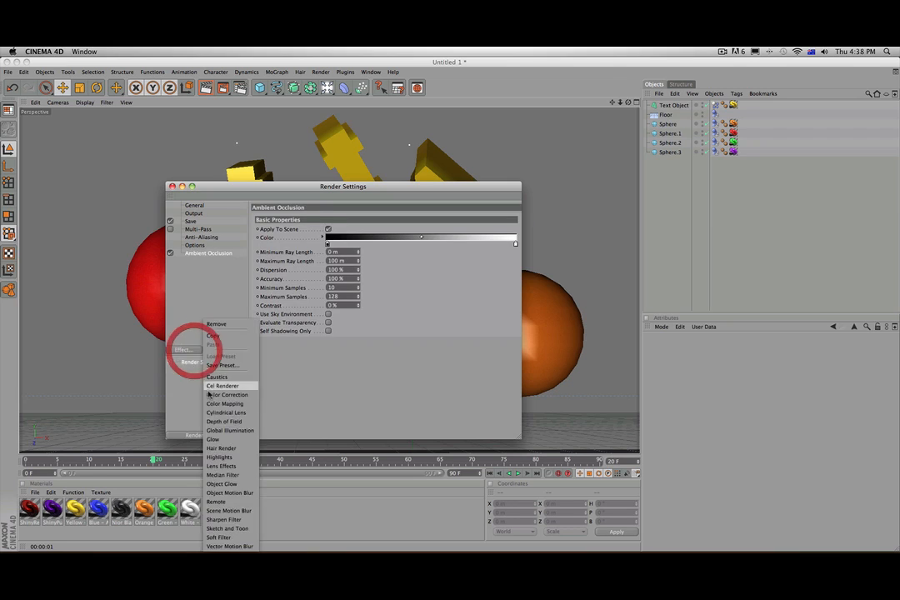
click(221, 429)
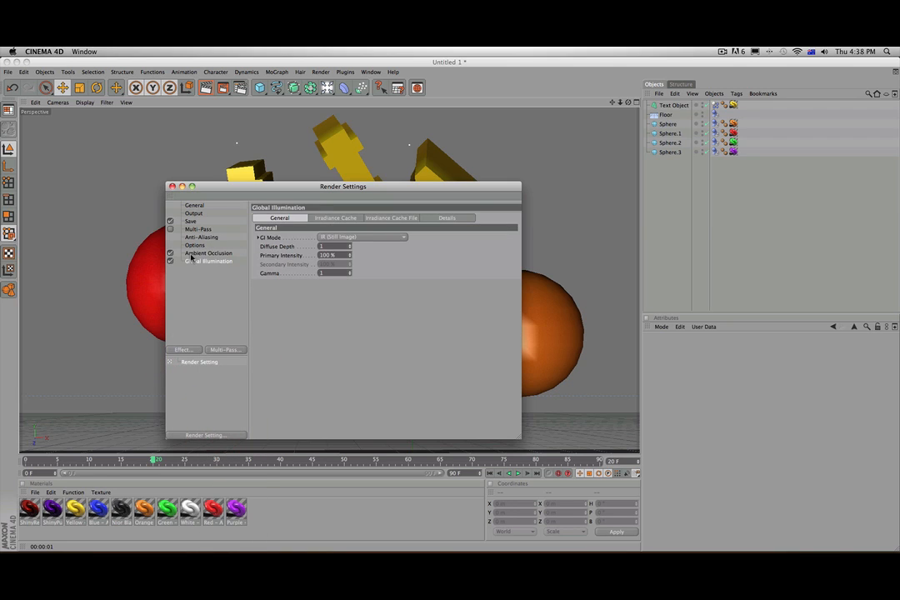
Set the Ambient Occlusion effect's Maximum Ray Length to 150 m
click(198, 253)
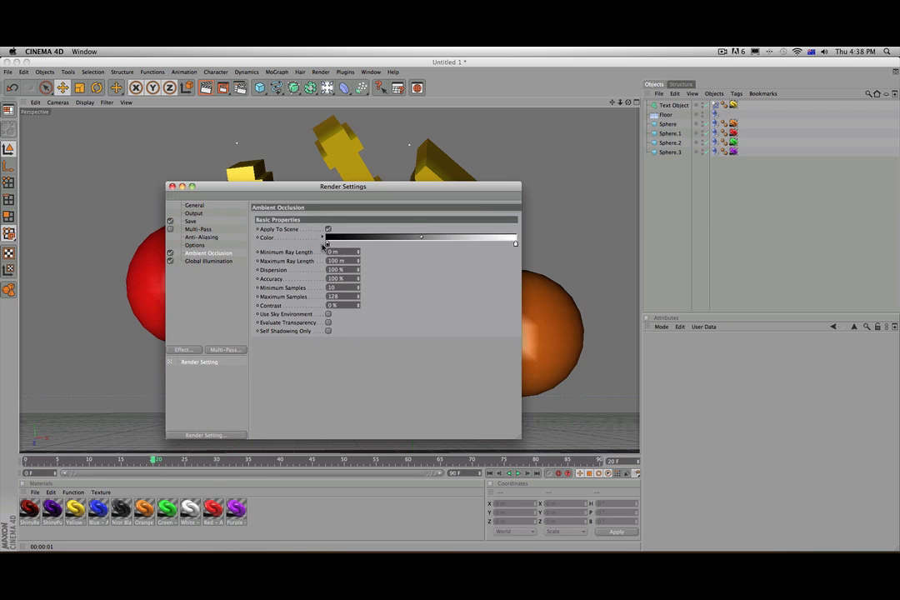
double_click(337, 261)
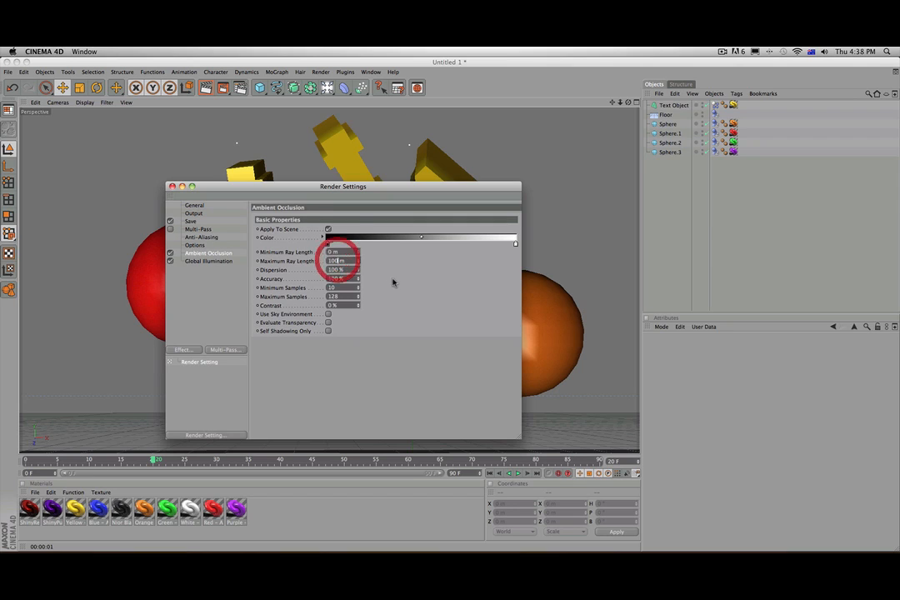
text(150)
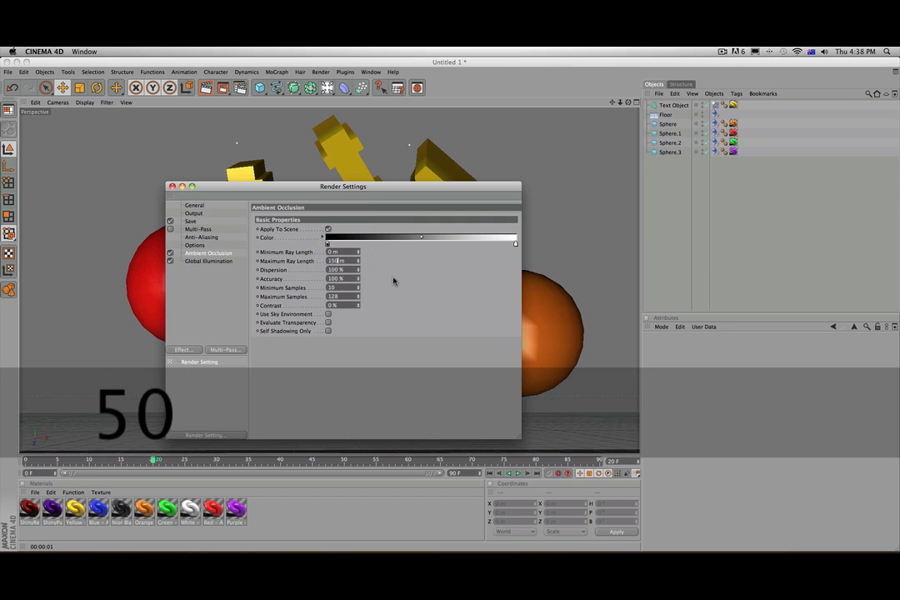
click(393, 278)
Set the Global Illumination effect's Primary Intensity to 150 % and close the render settings
click(205, 260)
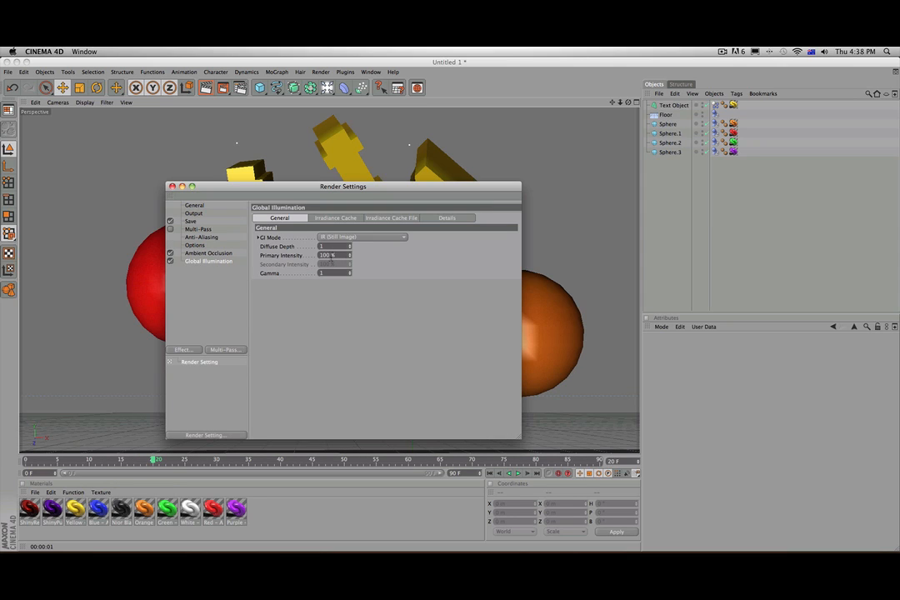
click(328, 257)
key(Right)
key(BackSpace)
text(50)
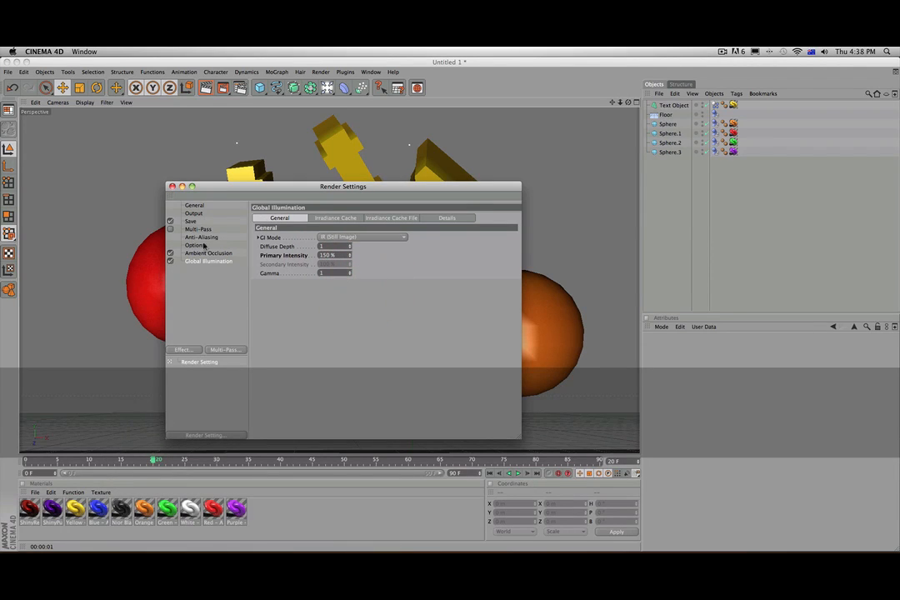
click(298, 339)
click(201, 281)
click(172, 187)
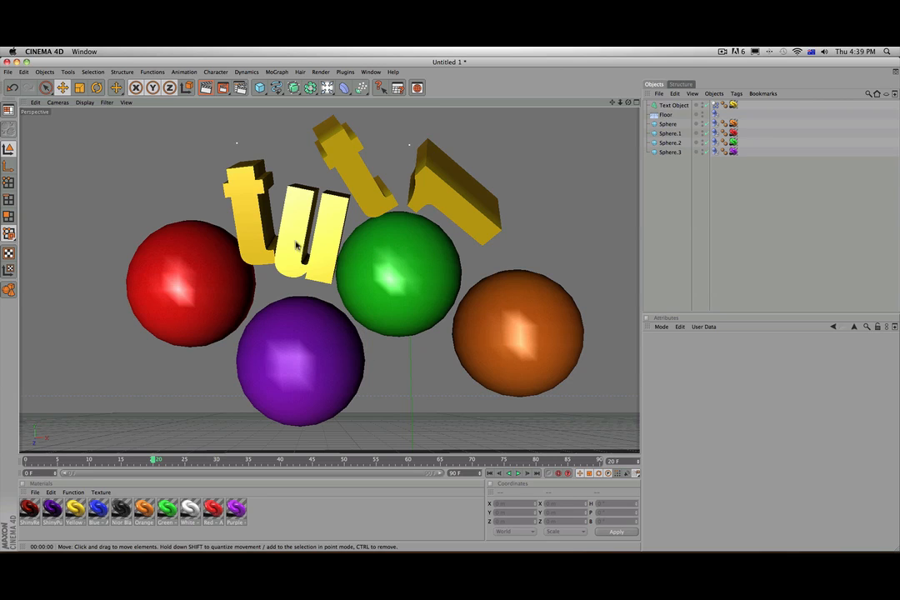
Add an omni light high in front of the spheres, at about X -576 m, Y 809 m, Z -1198 m
scroll(323, 312, down, 5)
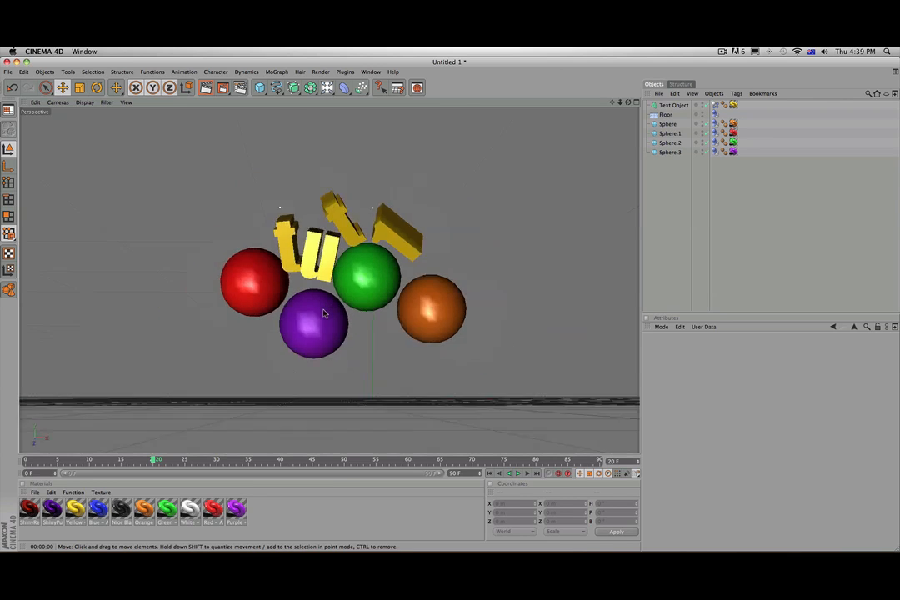
alt+drag(325, 311, 318, 297)
click(327, 89)
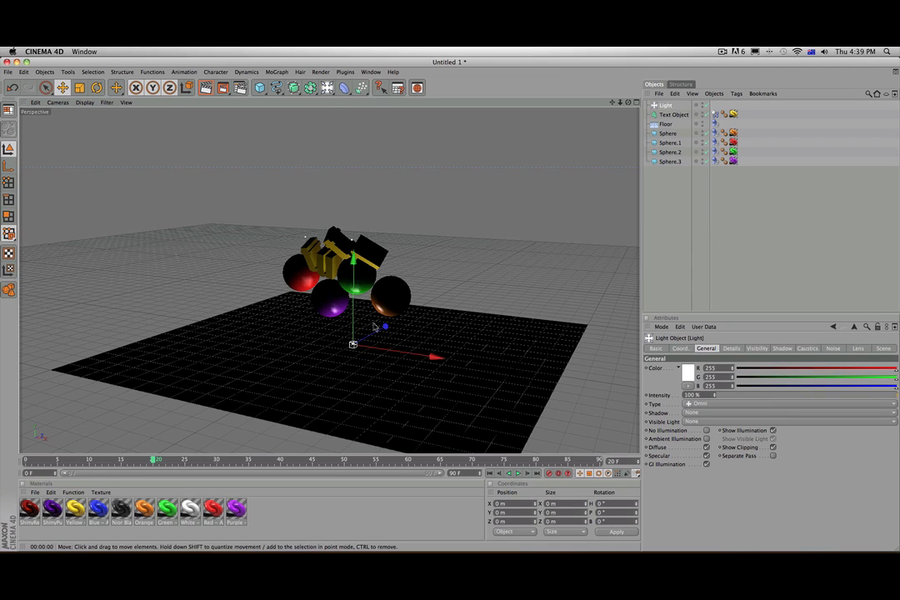
drag(385, 326, 267, 392)
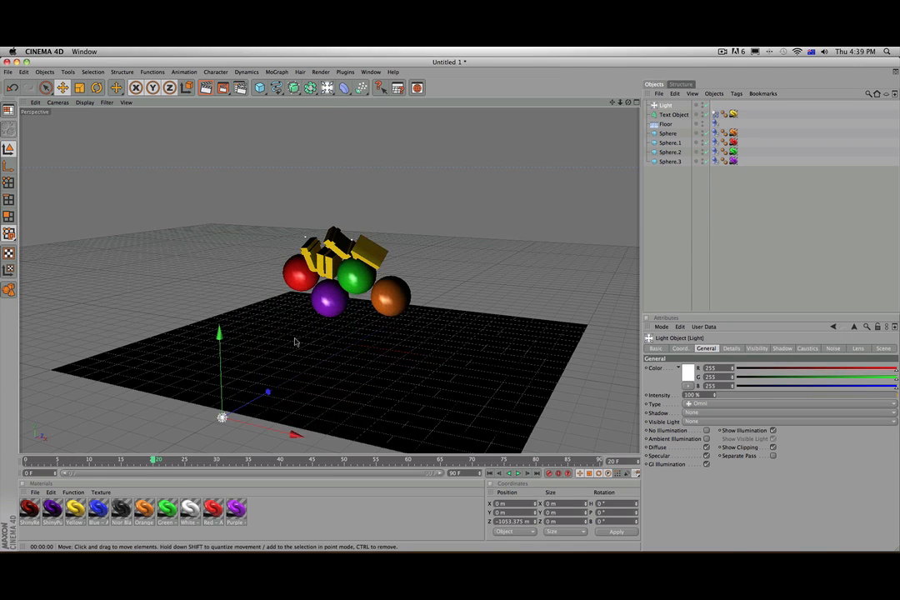
drag(222, 417, 62, 188)
mouse_move(433, 351)
alt+mouse_down()
mouse_move(492, 330)
mouse_move(423, 353)
alt+mouse_up()
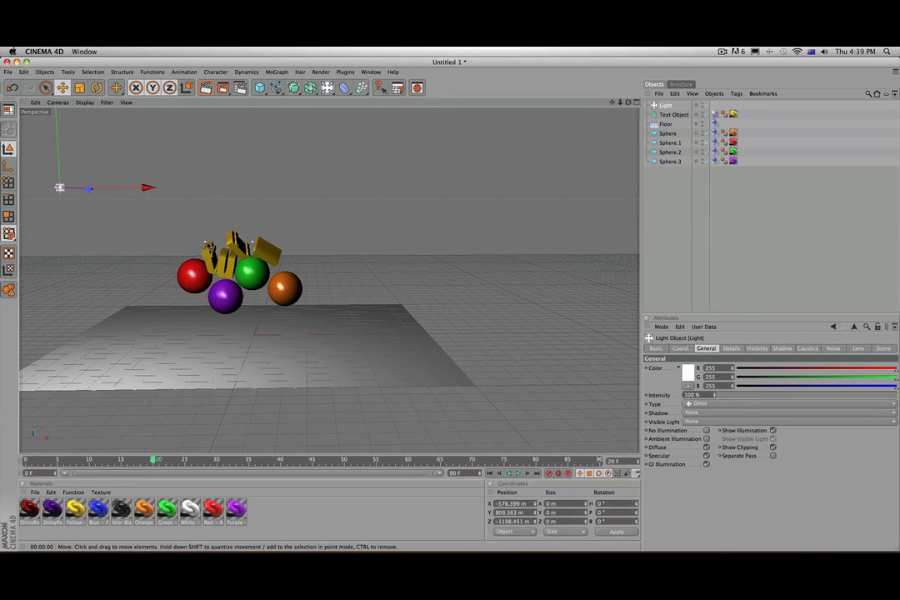
Add a second omni light just above the floor beside the orange sphere, at about X 665 m, Y 112 m, Z 0 m
click(309, 88)
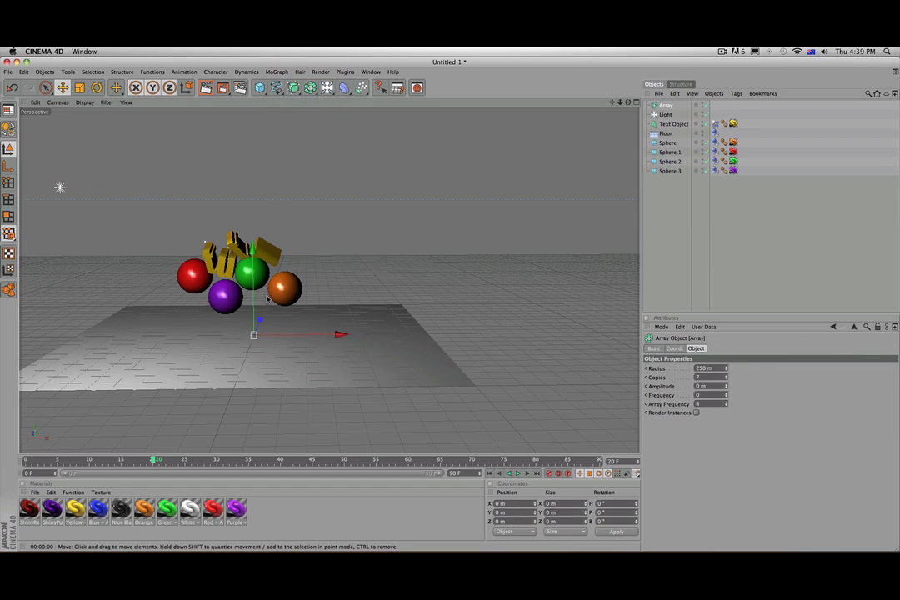
key(super+z)
click(326, 87)
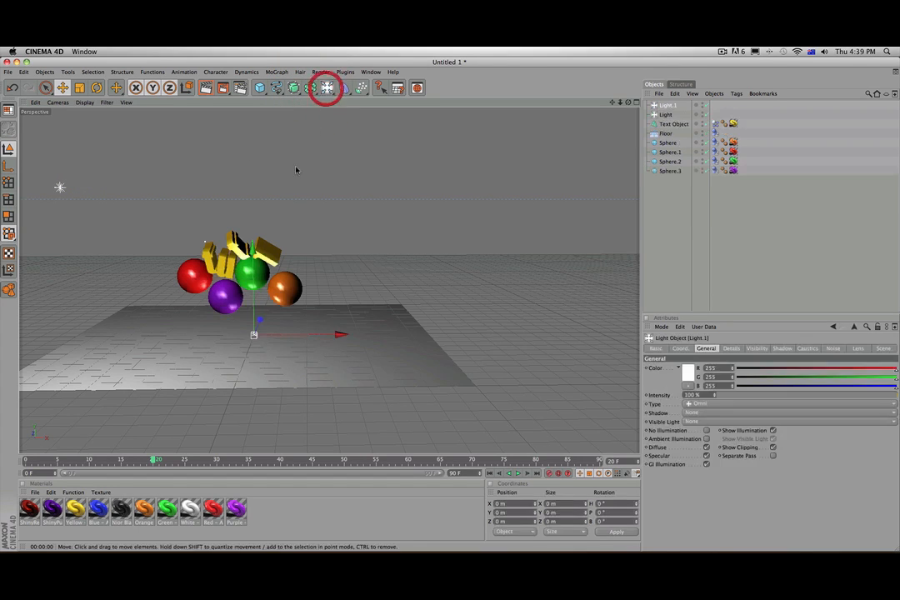
drag(306, 360, 420, 360)
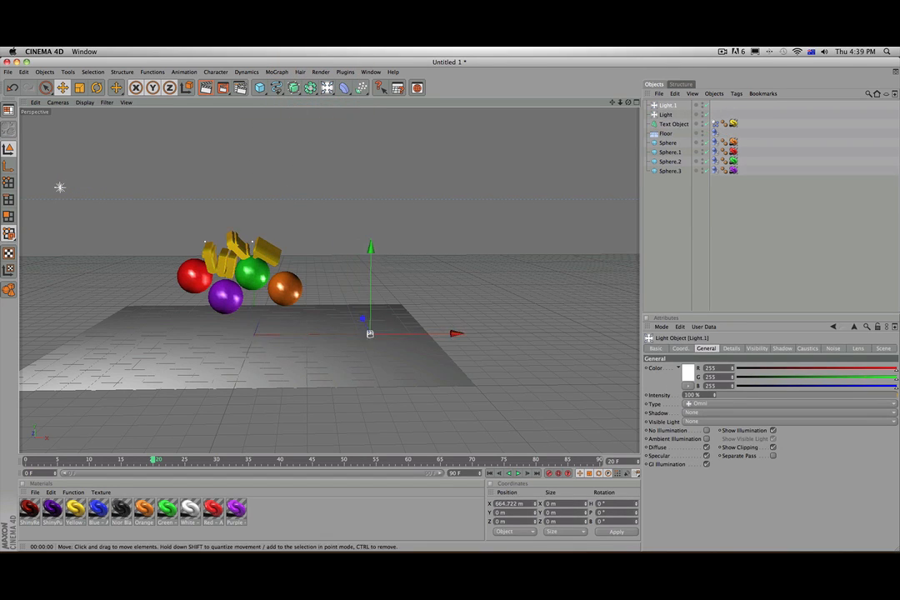
click(316, 336)
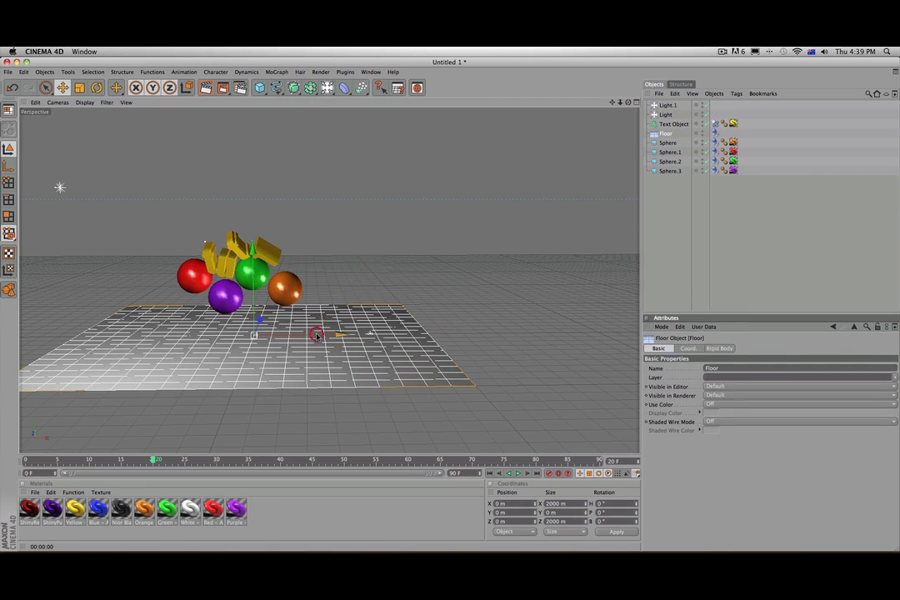
click(371, 336)
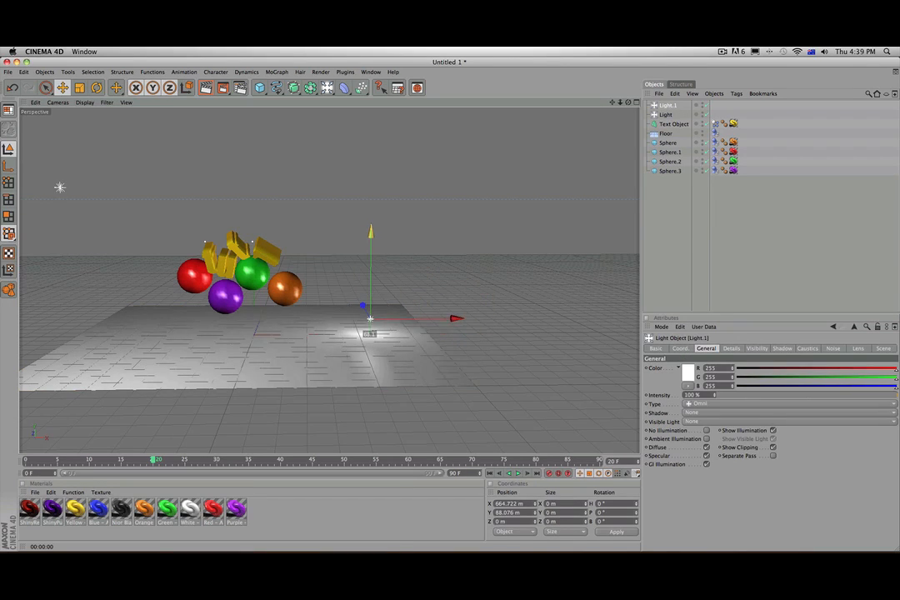
Render a front-view preview of the text and four spheres lit by the two lights
scroll(265, 313, up, 8)
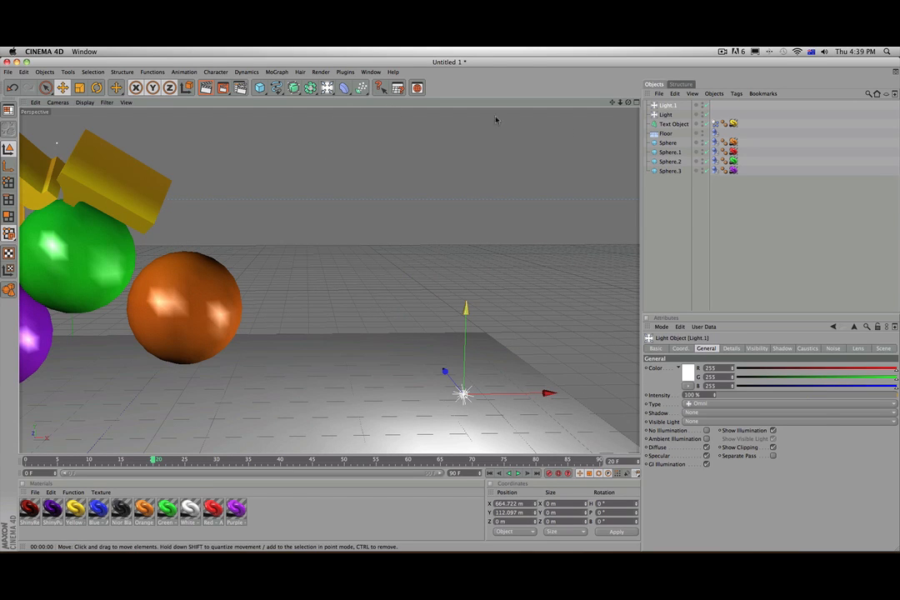
drag(613, 103, 885, 75)
drag(628, 103, 625, 60)
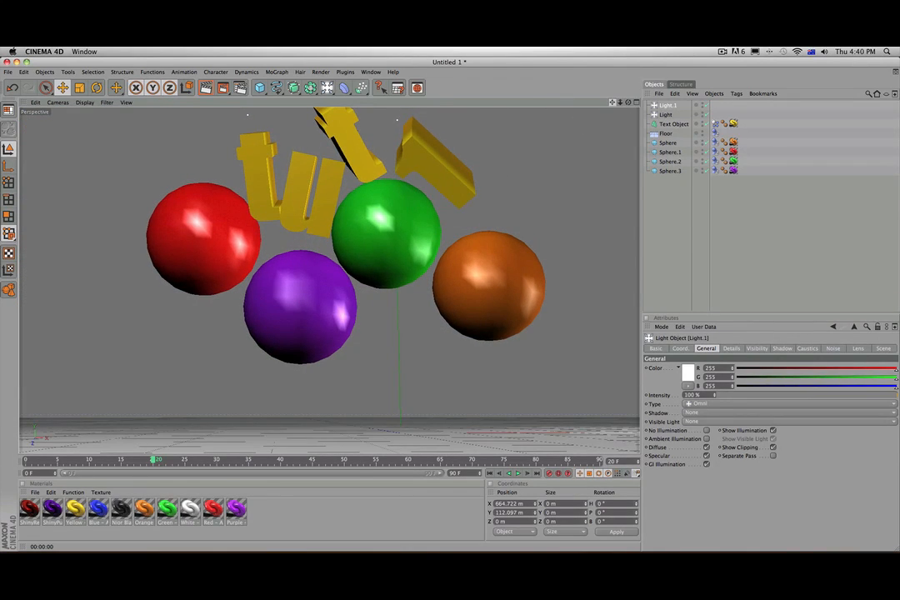
drag(612, 103, 598, 148)
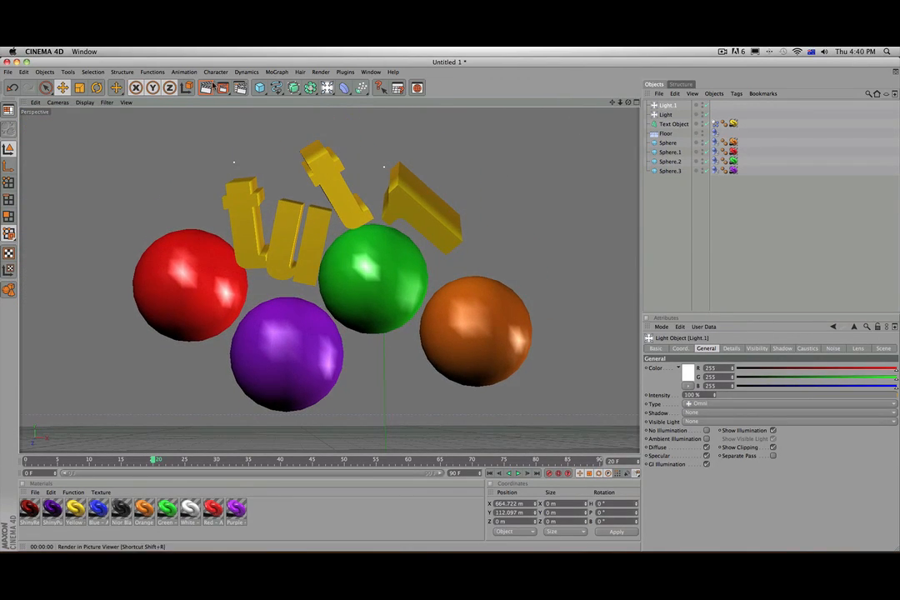
click(205, 88)
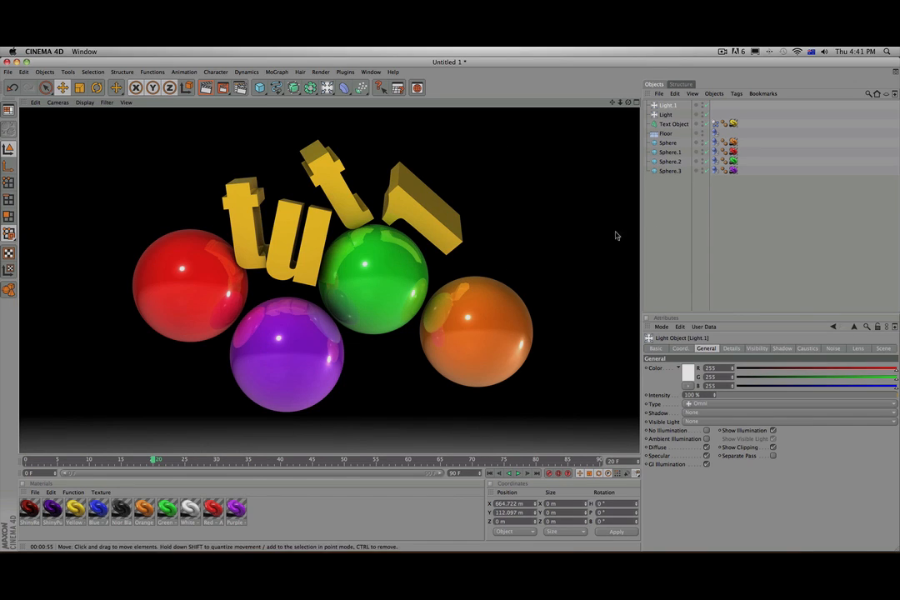
click(657, 215)
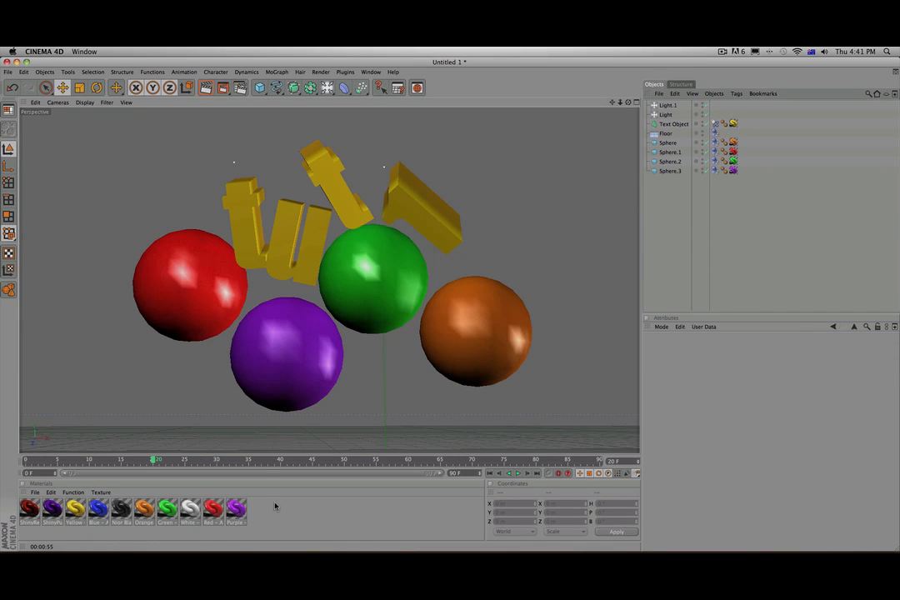
Create a new material and open the image chooser for its Color channel texture
double_click(275, 506)
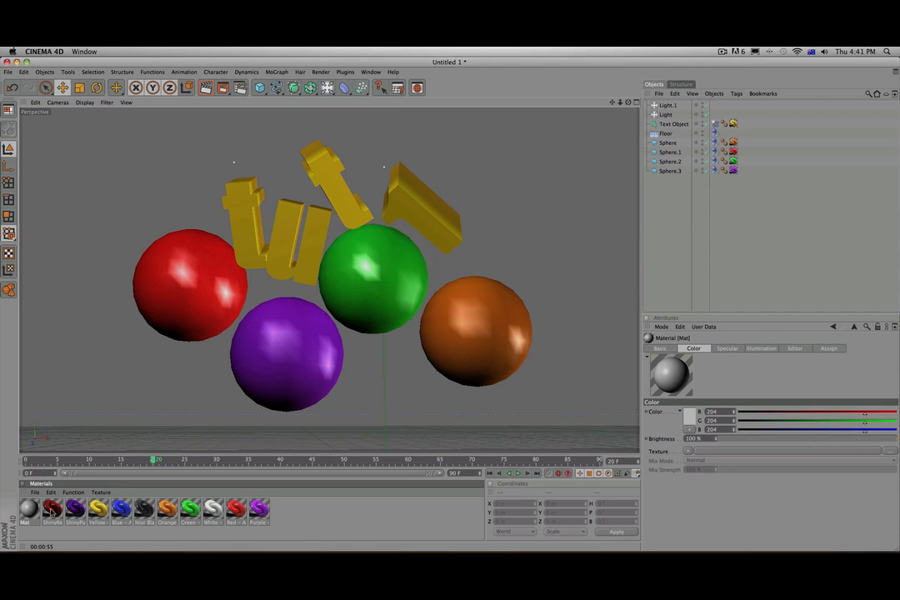
double_click(29, 510)
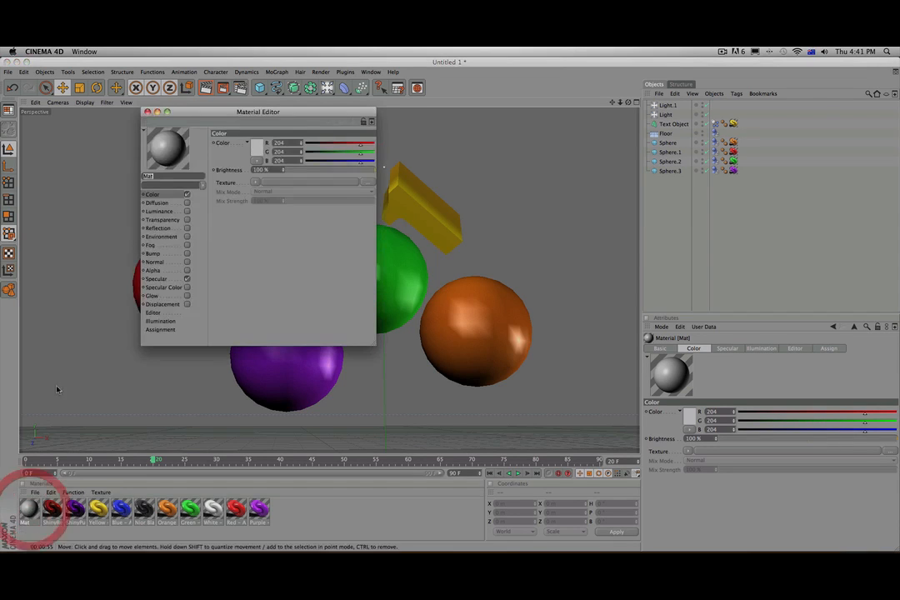
click(252, 182)
click(279, 203)
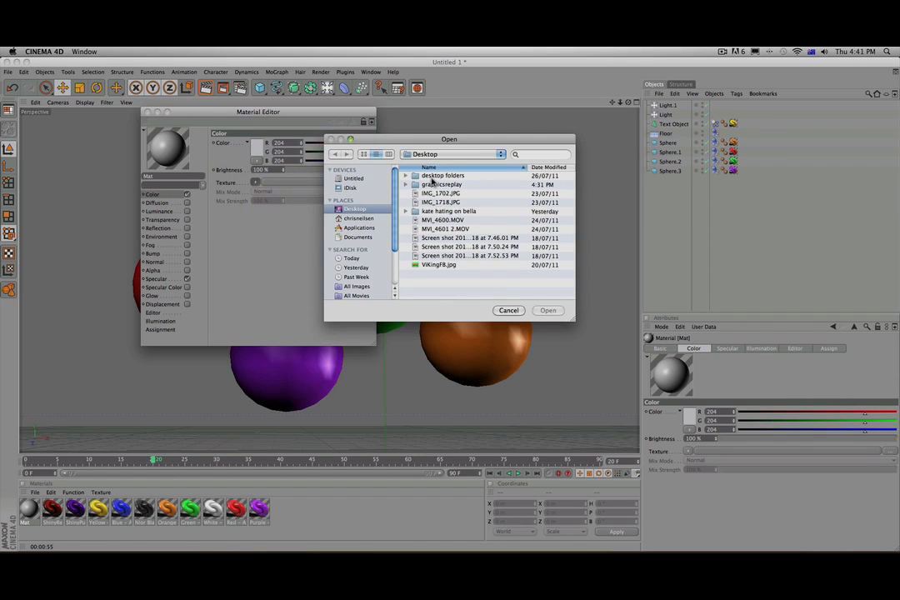
Browse from the desktop folders through Cinema 4D Stuff to the HDRI Lights folder
double_click(434, 176)
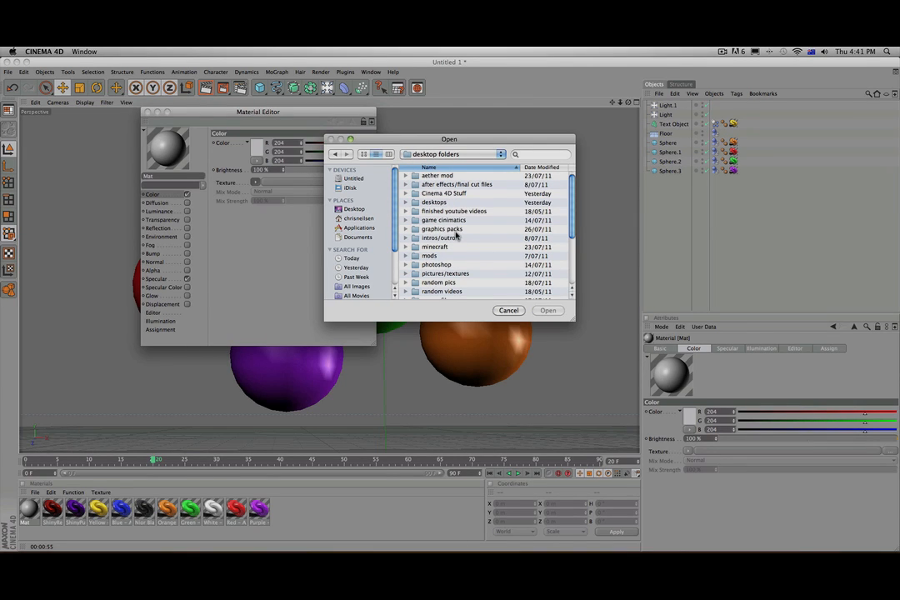
scroll(447, 250, down, 5)
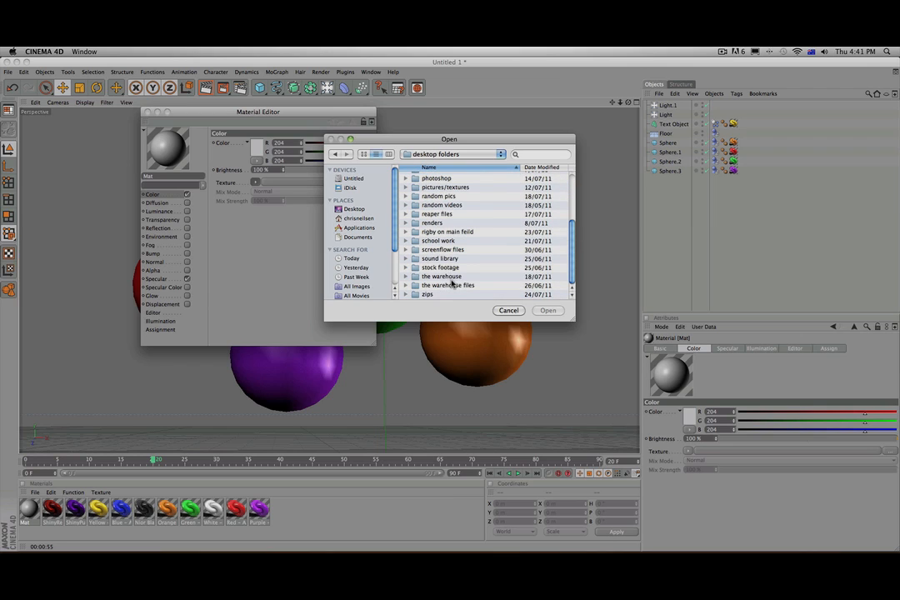
scroll(441, 217, up, 5)
double_click(434, 194)
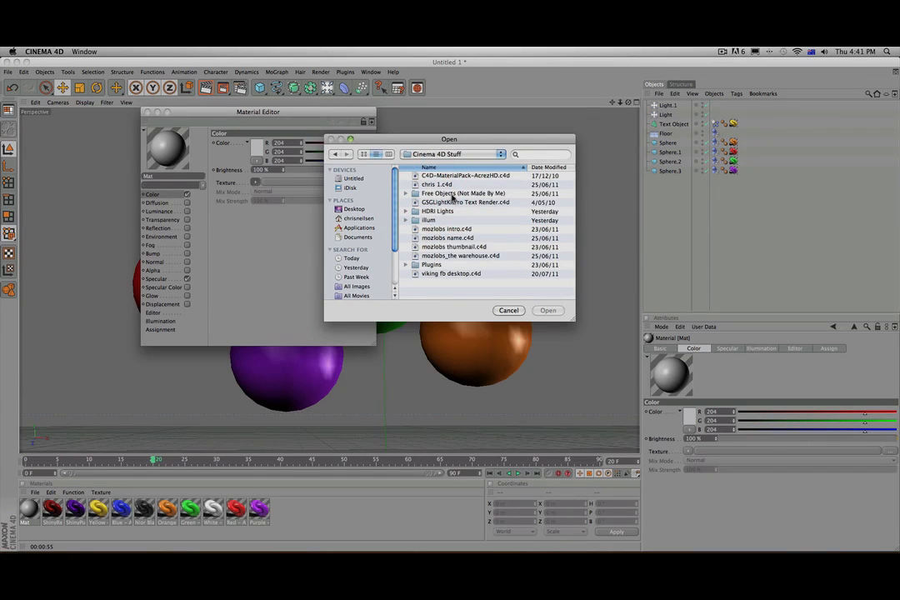
click(439, 213)
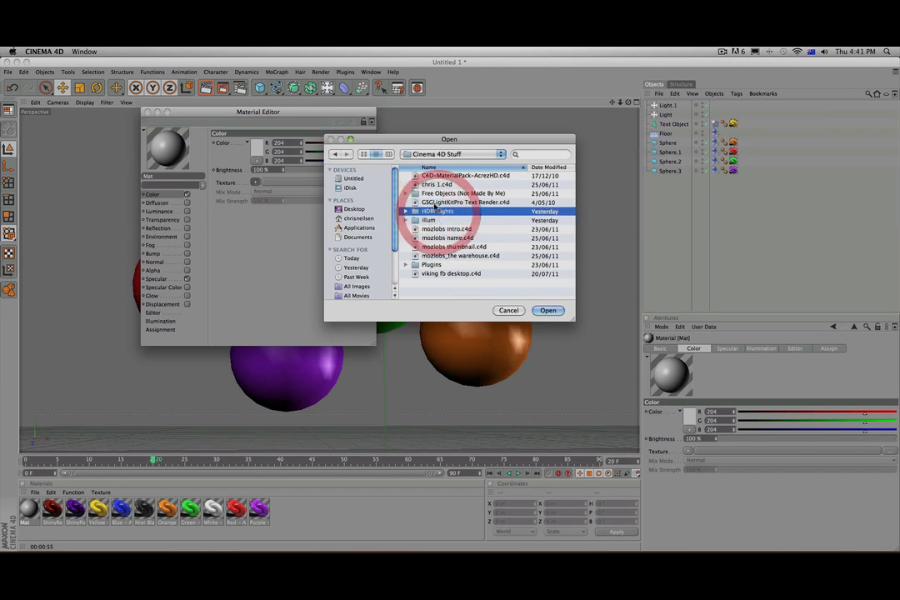
double_click(437, 212)
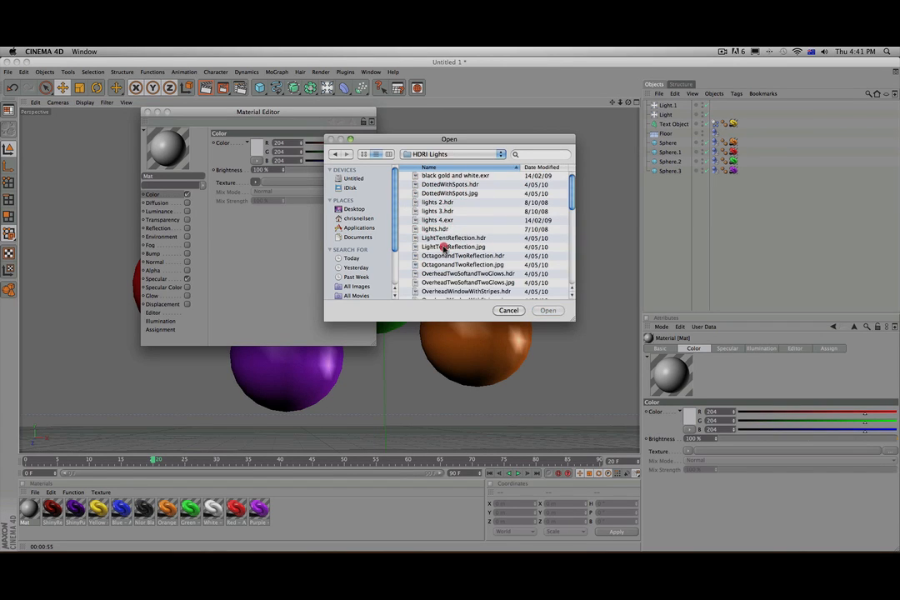
Preview LightTentReflection.jpg and OctagonandTwoReflection.hdr in the HDRI Lights folder
double_click(442, 246)
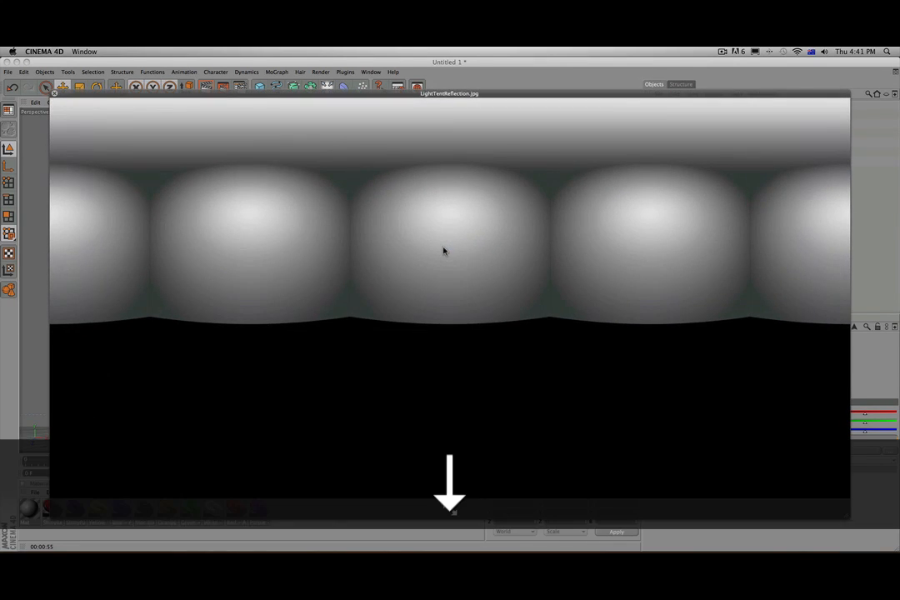
key(Down)
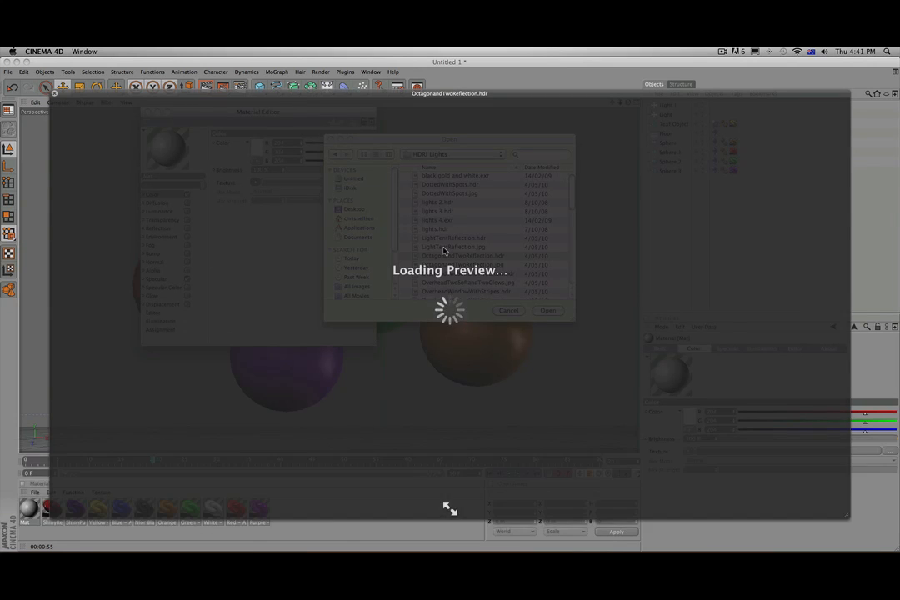
key(space)
Load studio020.hdr from the HDRI Lights folder as the new material's Color texture and close the material editor
scroll(474, 257, down, 5)
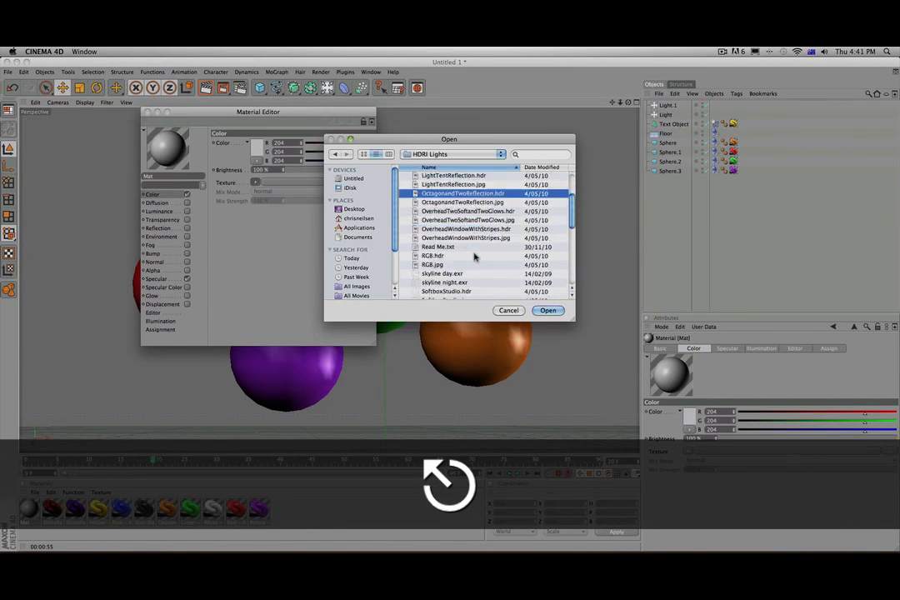
scroll(474, 257, down, 4)
click(463, 267)
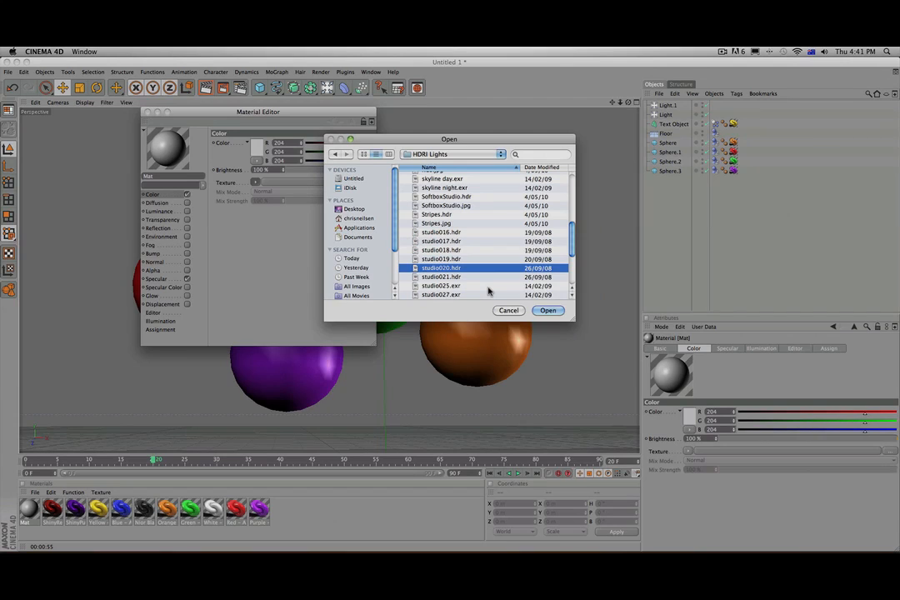
key(space)
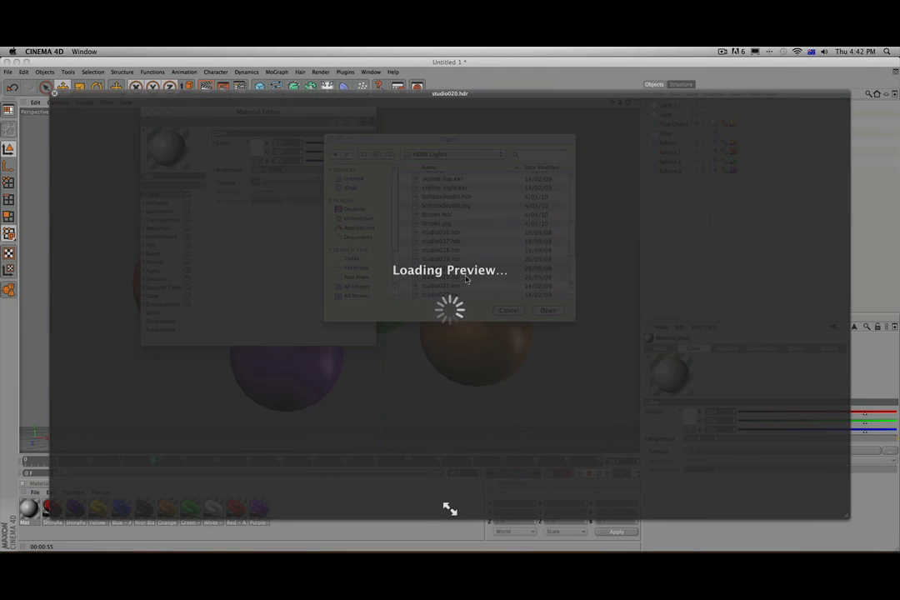
key(space)
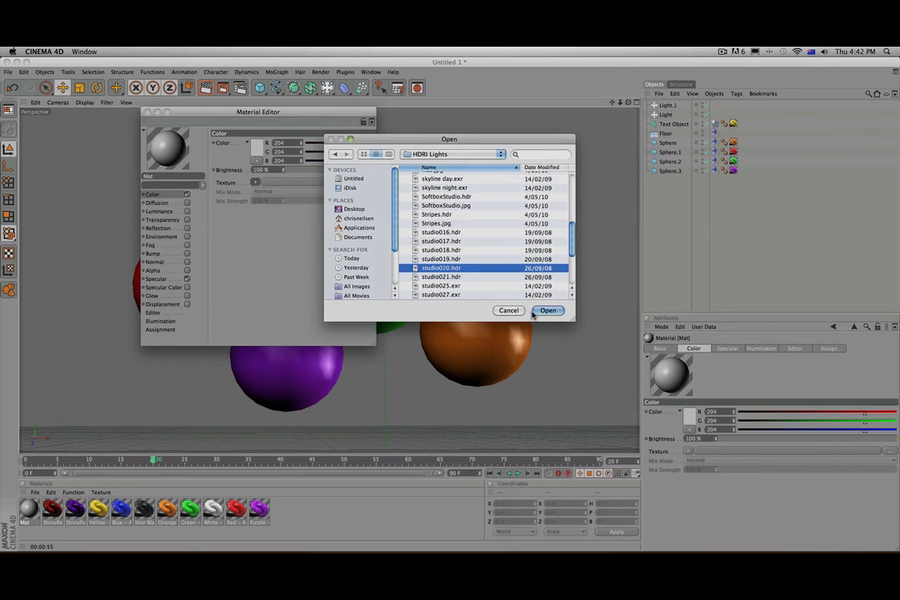
click(533, 312)
click(517, 223)
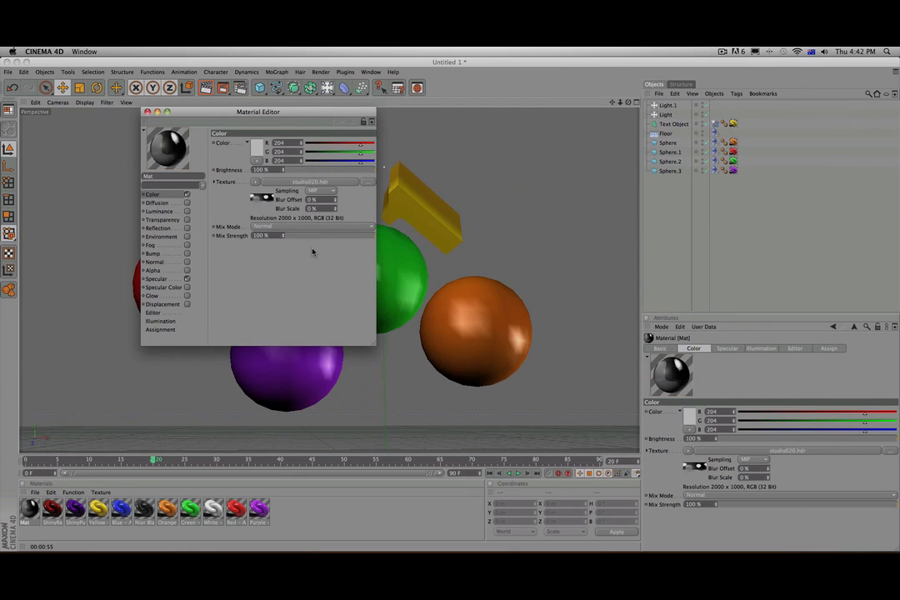
click(147, 112)
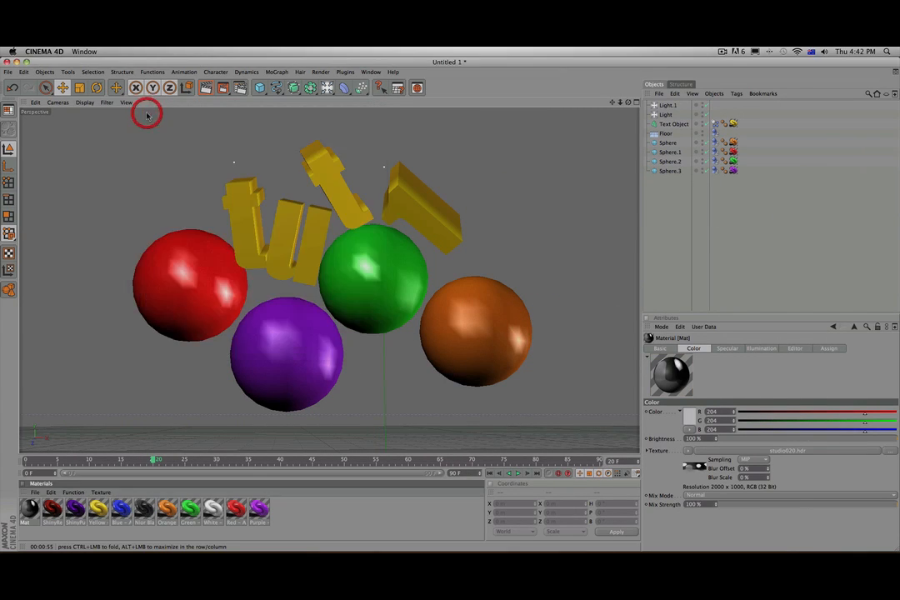
Add a Sky object to the scene and apply the studio020.hdr material to it
click(327, 519)
click(27, 511)
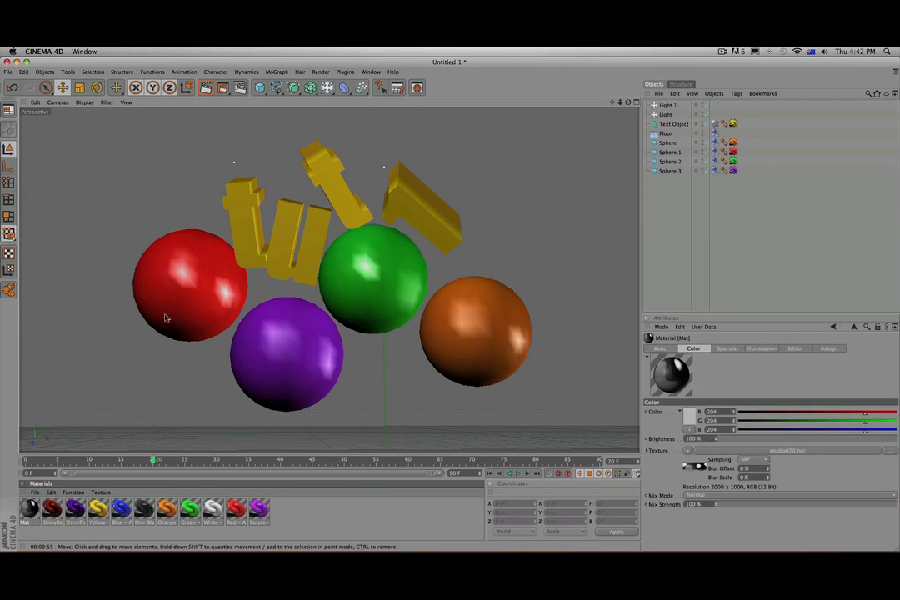
click(326, 87)
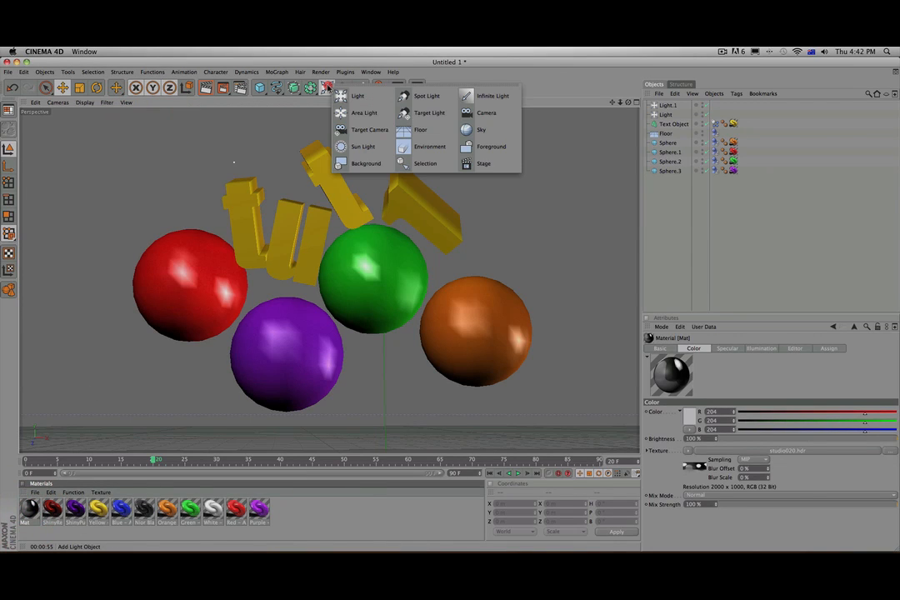
click(484, 130)
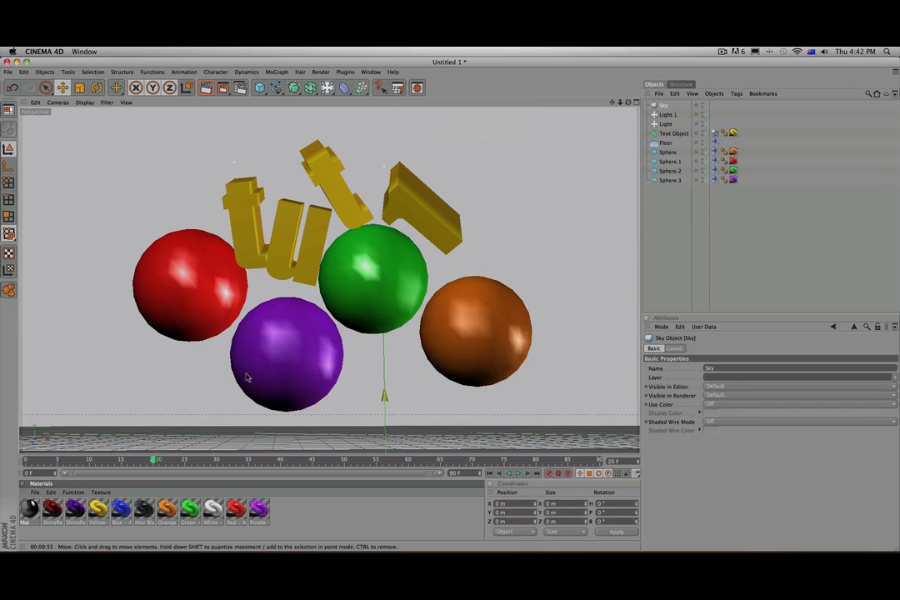
drag(29, 514, 663, 105)
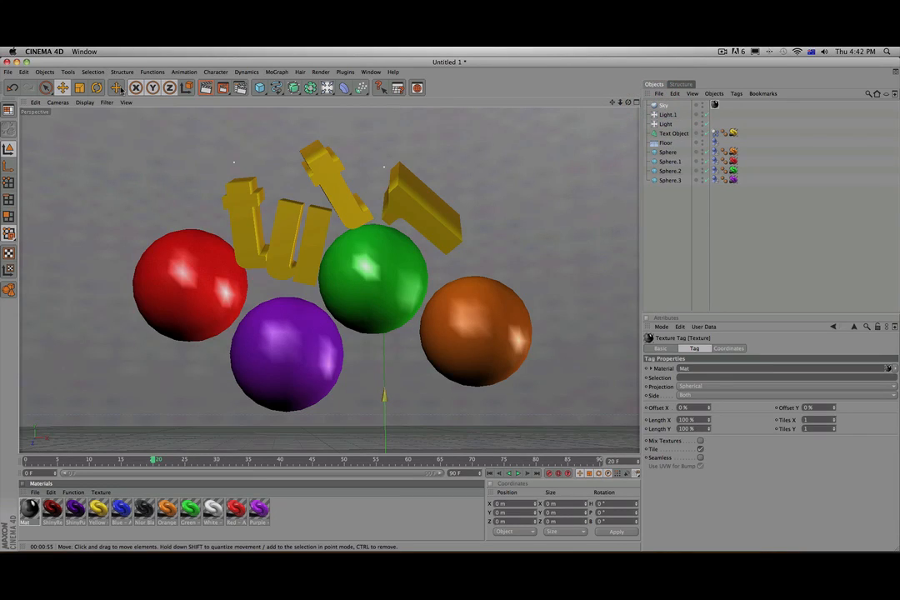